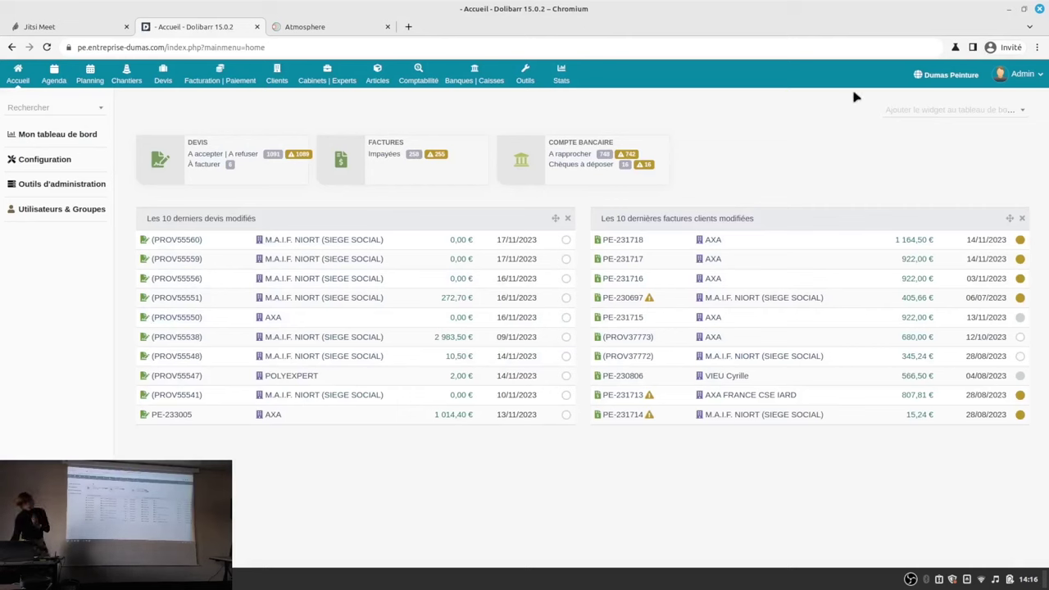
# Switch the working company to Couleurs & Déco
pyautogui.click(938, 74)
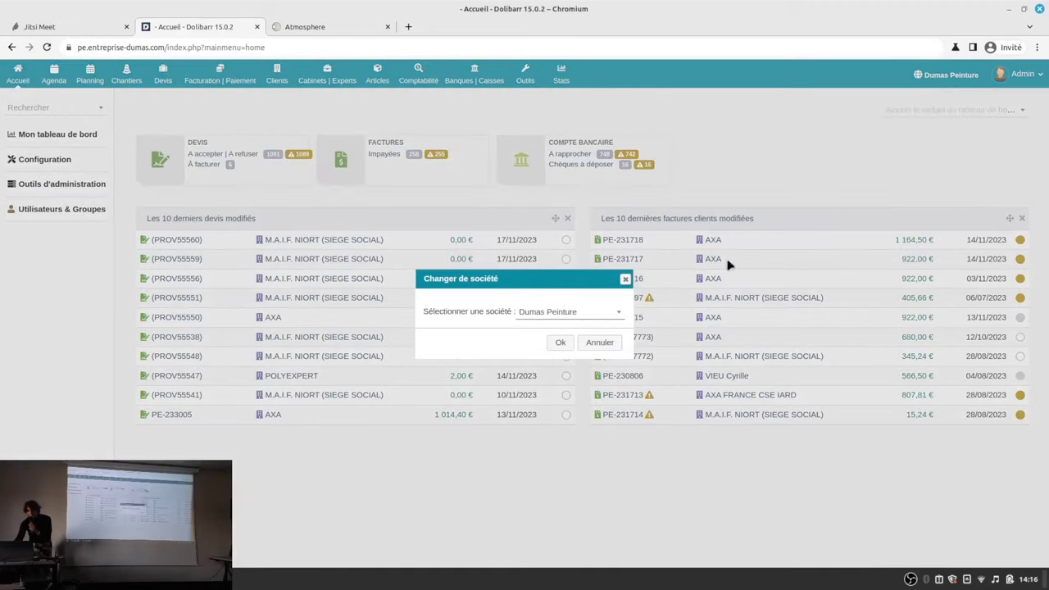
pyautogui.click(608, 314)
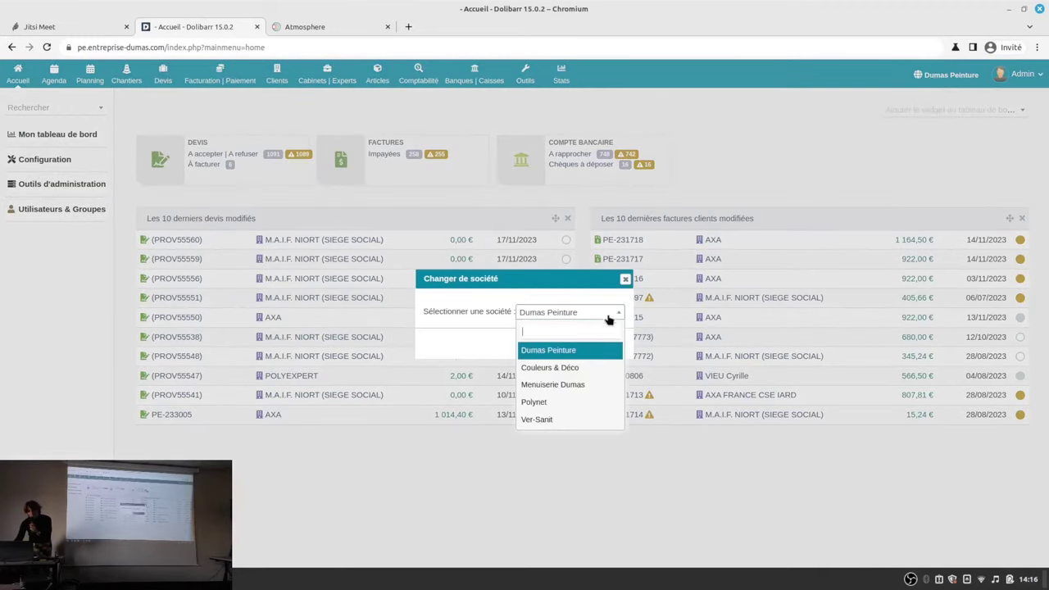
pyautogui.click(588, 371)
pyautogui.click(569, 349)
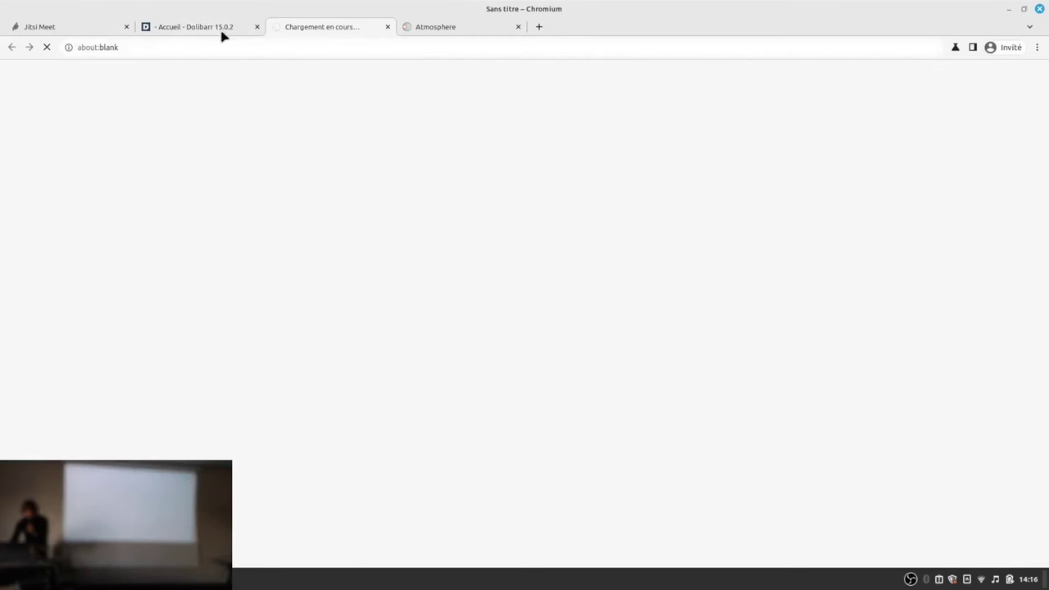
# Dismiss the company-change prompt, check the Couleurs & Déco dashboard, then return to Dumas Peinture
pyautogui.moveTo(220, 33)
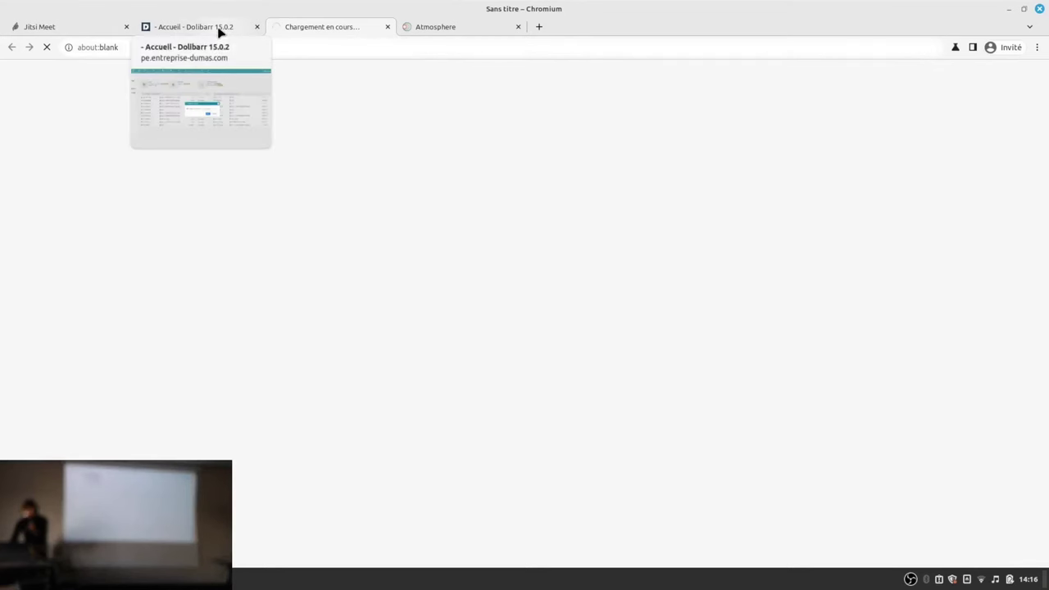
pyautogui.click(219, 31)
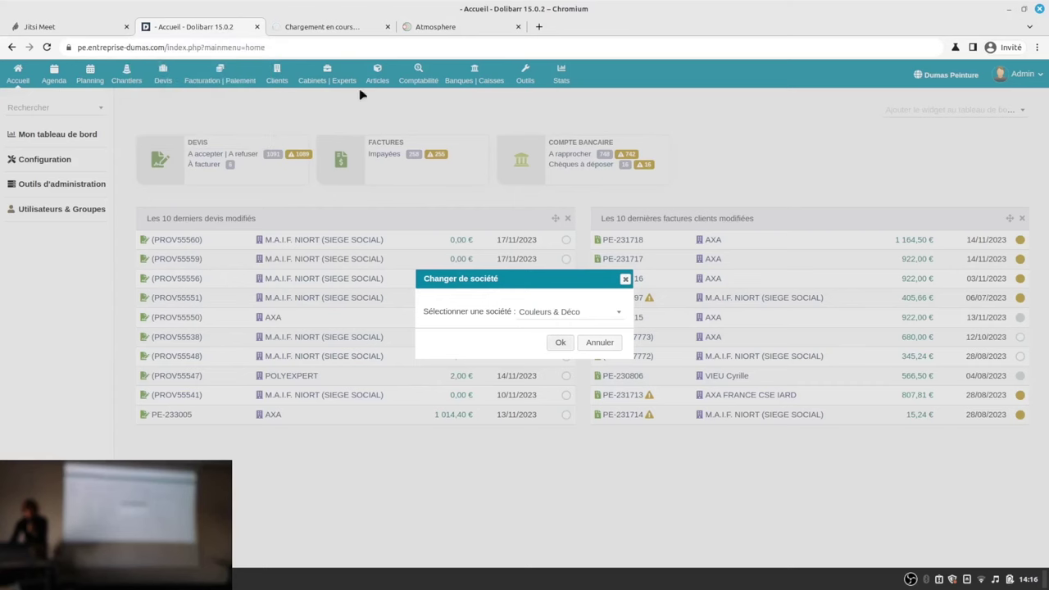
pyautogui.click(626, 279)
pyautogui.click(339, 27)
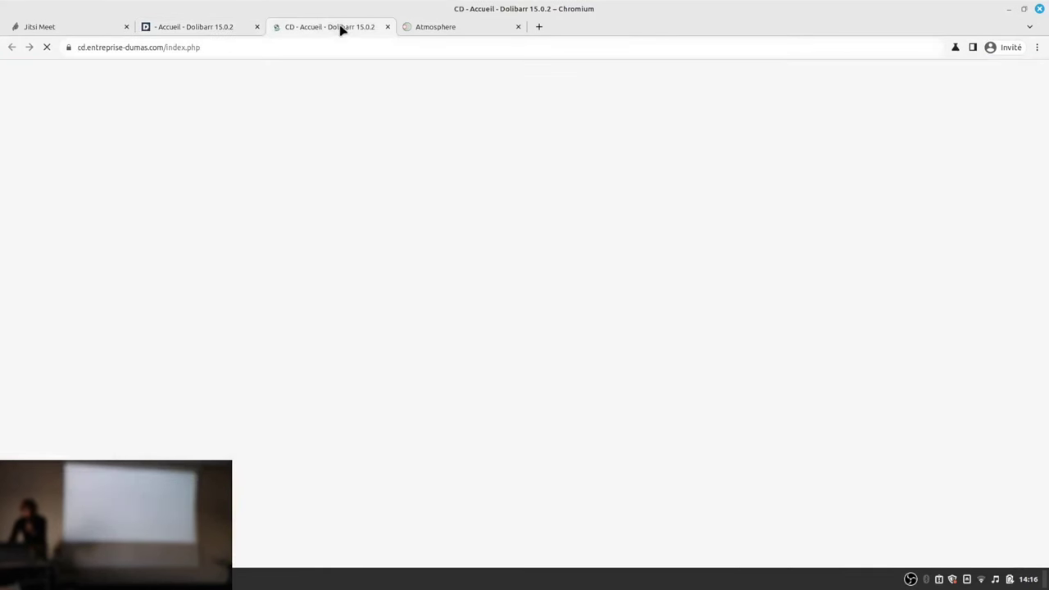
pyautogui.moveTo(195, 31)
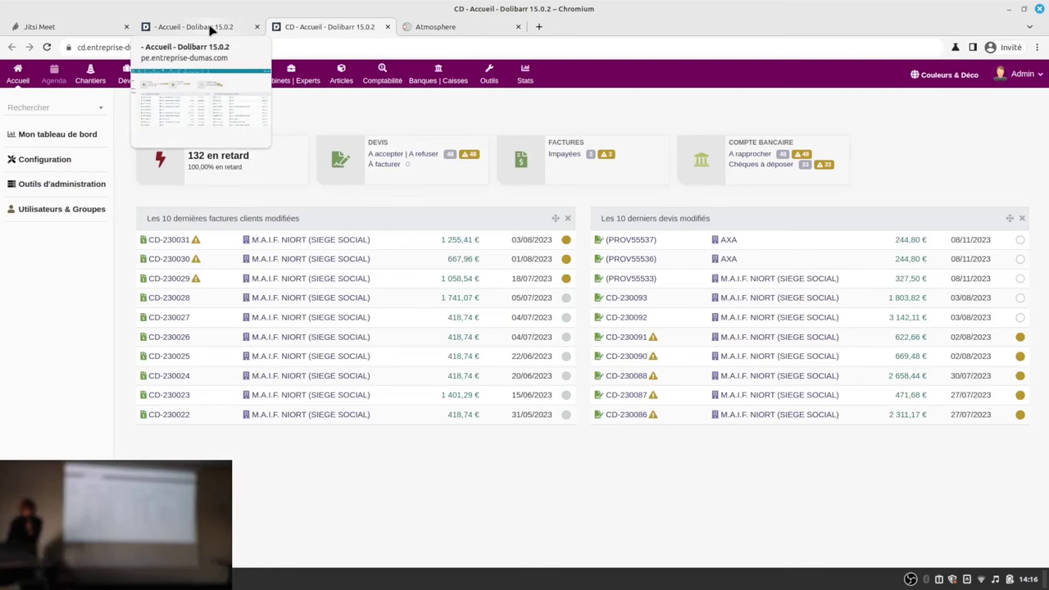
pyautogui.click(176, 27)
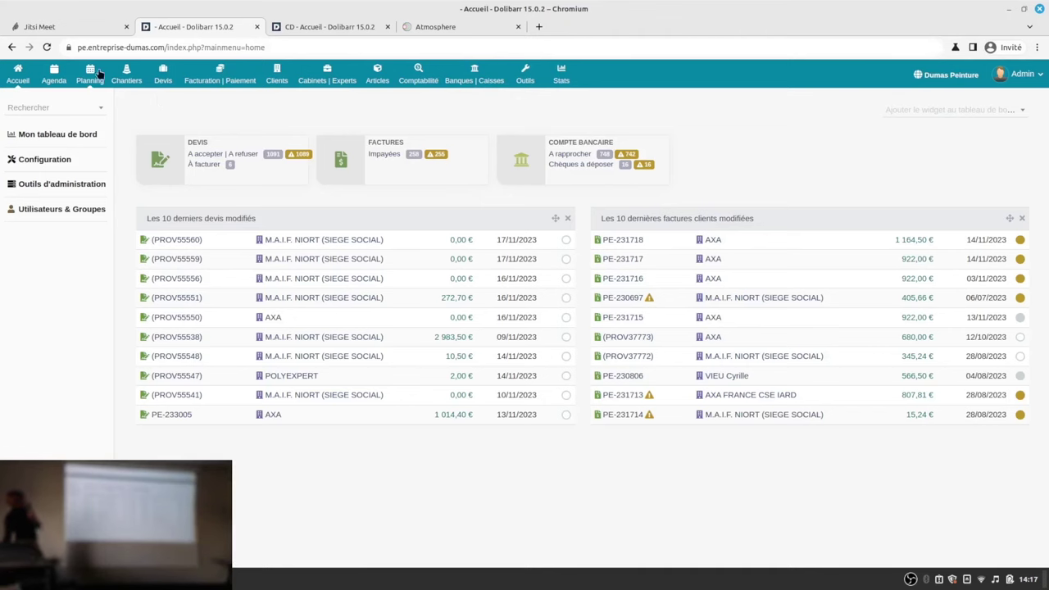
# Open the Dumas Peinture Chantiers list
pyautogui.click(126, 81)
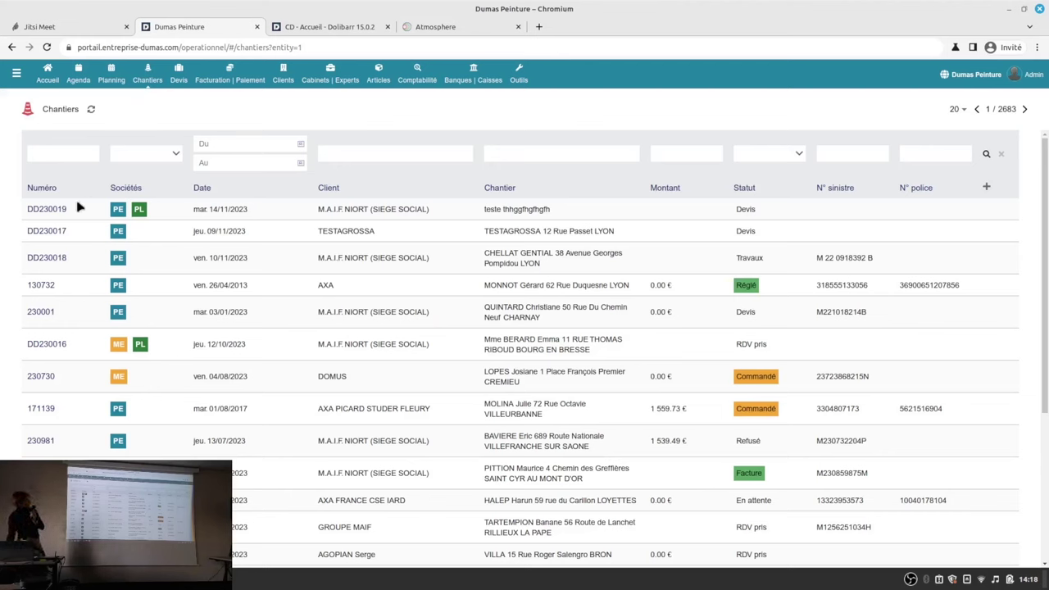
# Open chantier DD230016 and show its Documents tab
pyautogui.click(56, 345)
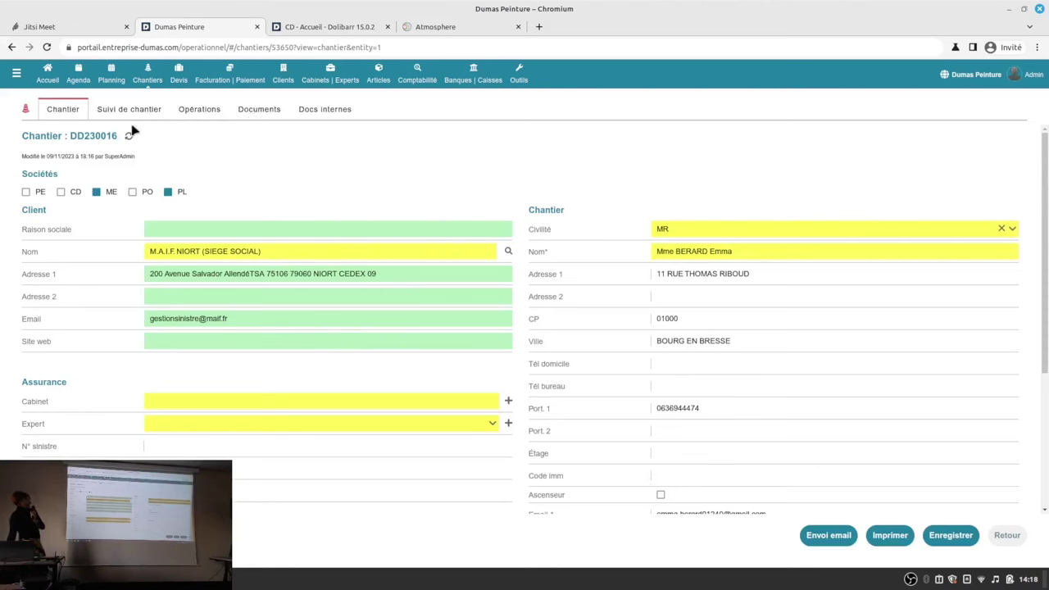
pyautogui.click(249, 113)
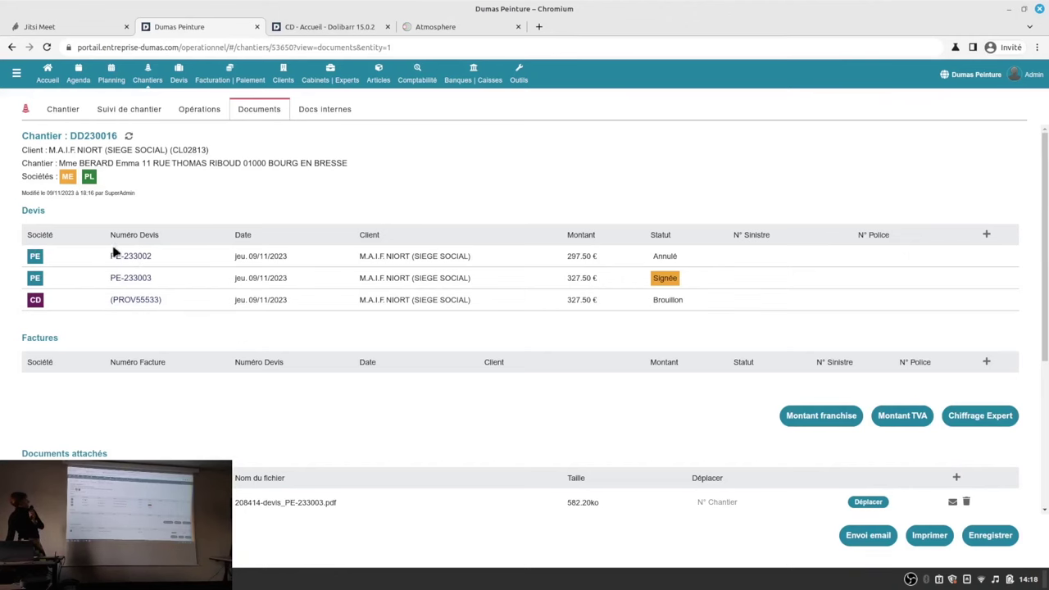
# Inspect cancelled quote PE-233002, then return to DD230016's documents
pyautogui.click(118, 256)
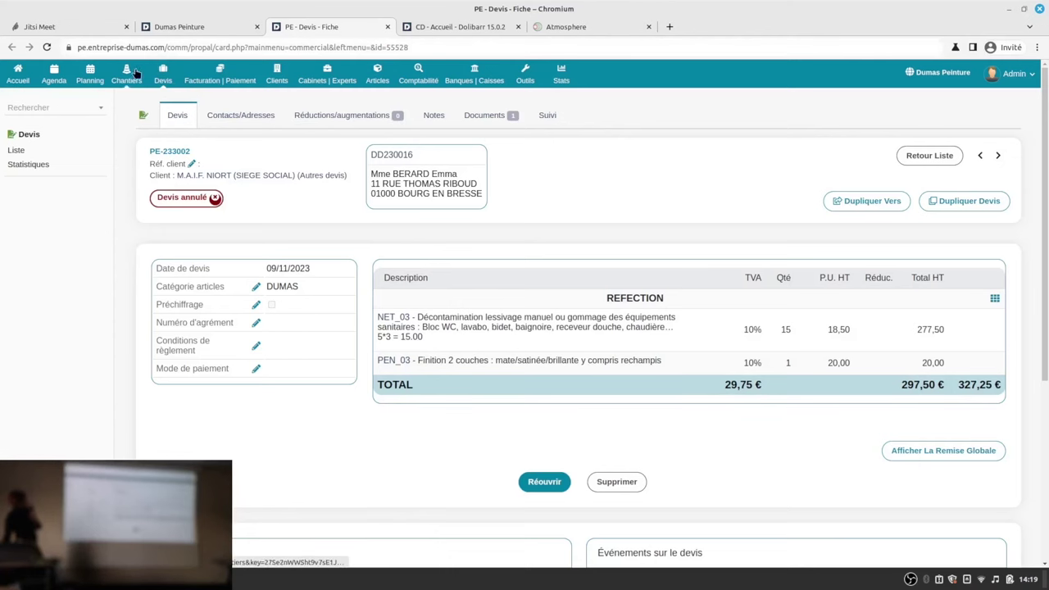
pyautogui.click(194, 33)
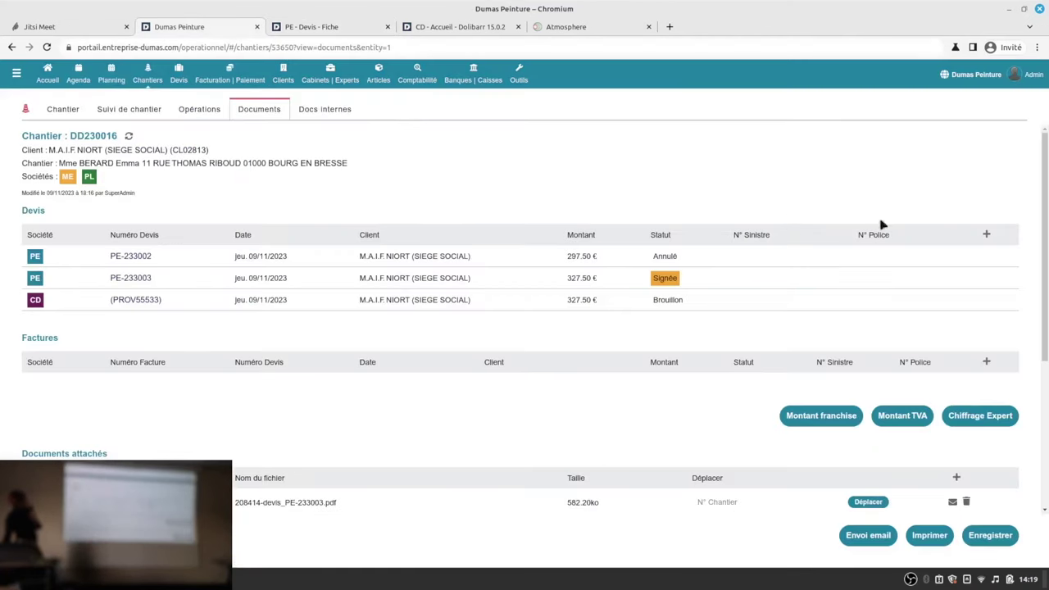
# Create a new draft quote for DD230016 with M.A.I.F NIORT as client
pyautogui.click(986, 235)
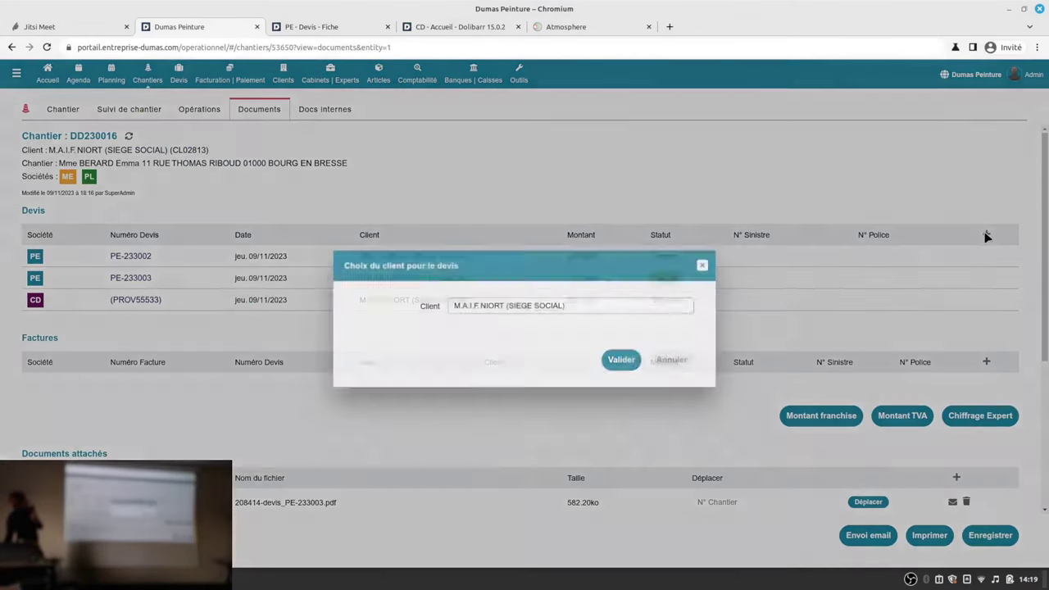
pyautogui.click(621, 355)
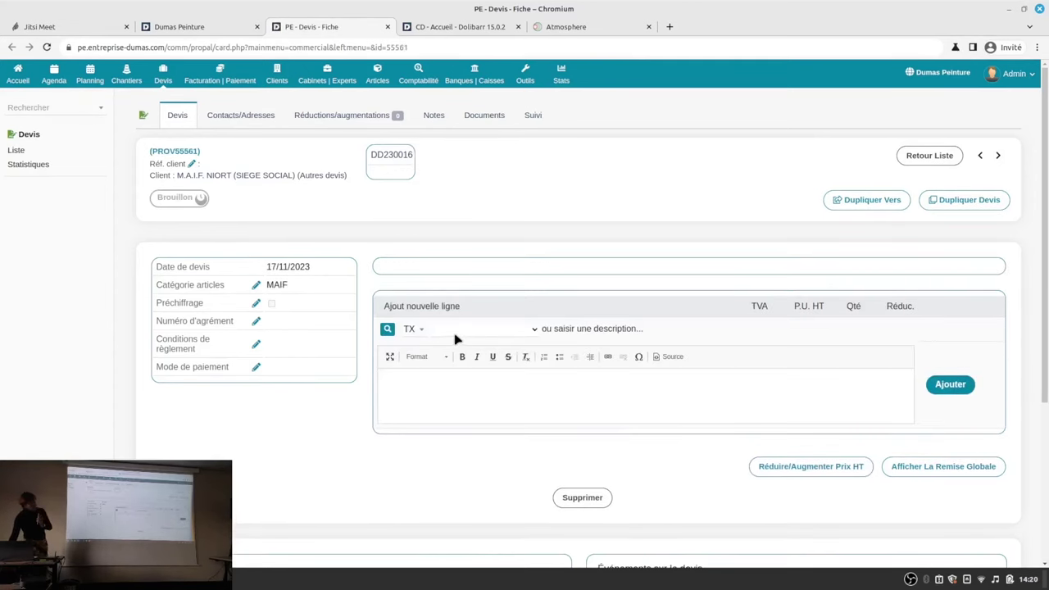
# Add an AR line for product MAIF_PEN_1, quantity 2 at 12,70
pyautogui.click(409, 330)
pyautogui.click(416, 367)
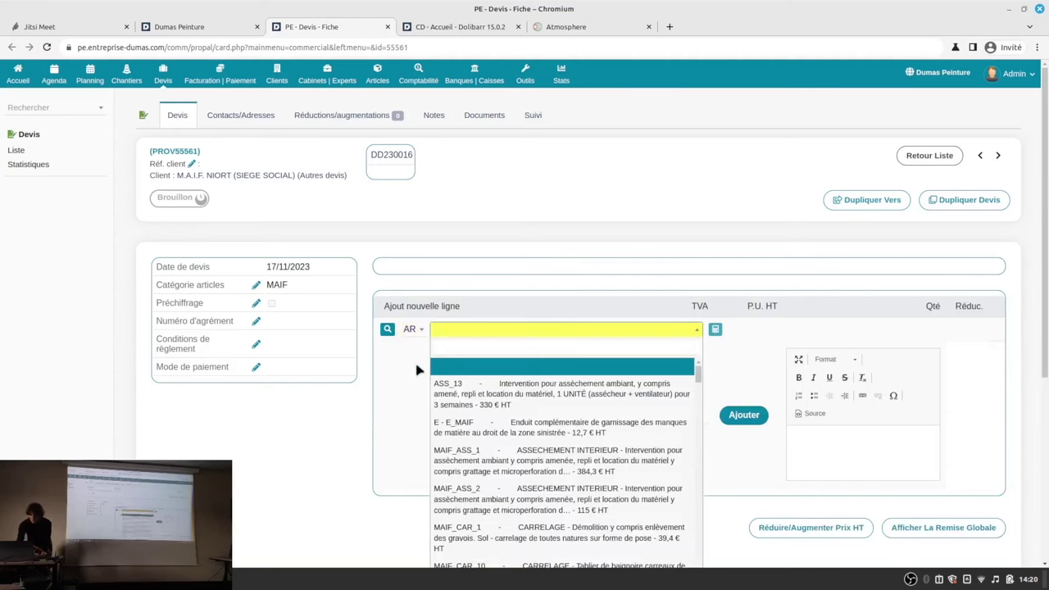
pyautogui.write('pen')
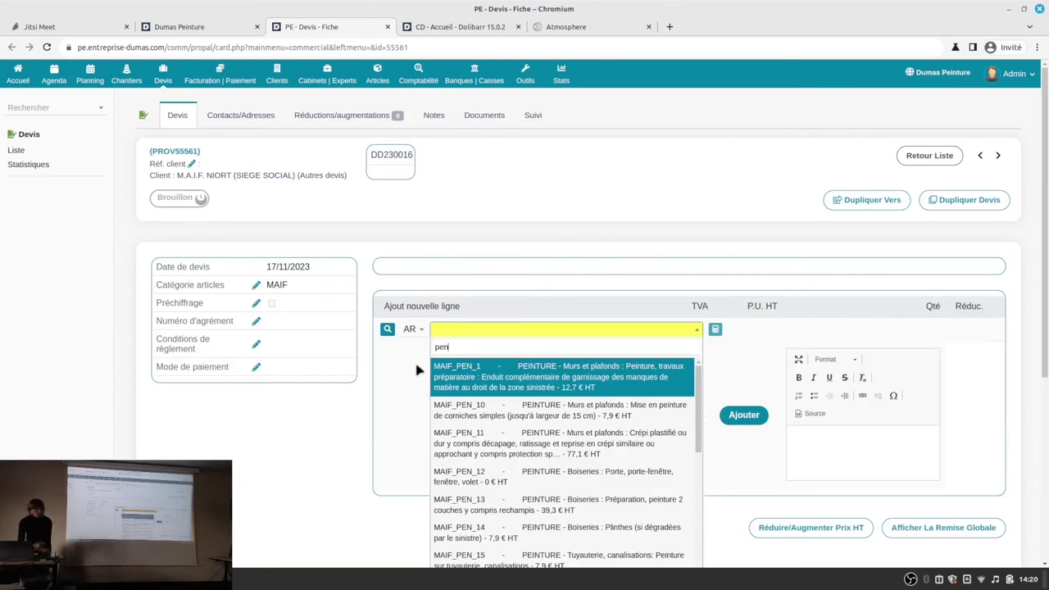
pyautogui.press('Return')
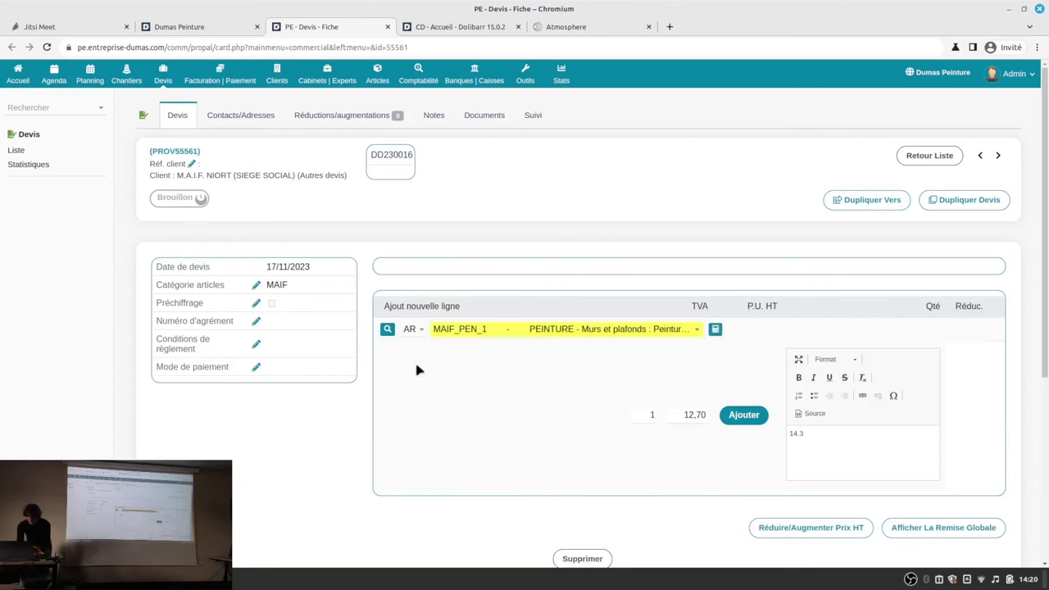
pyautogui.press('Tab')
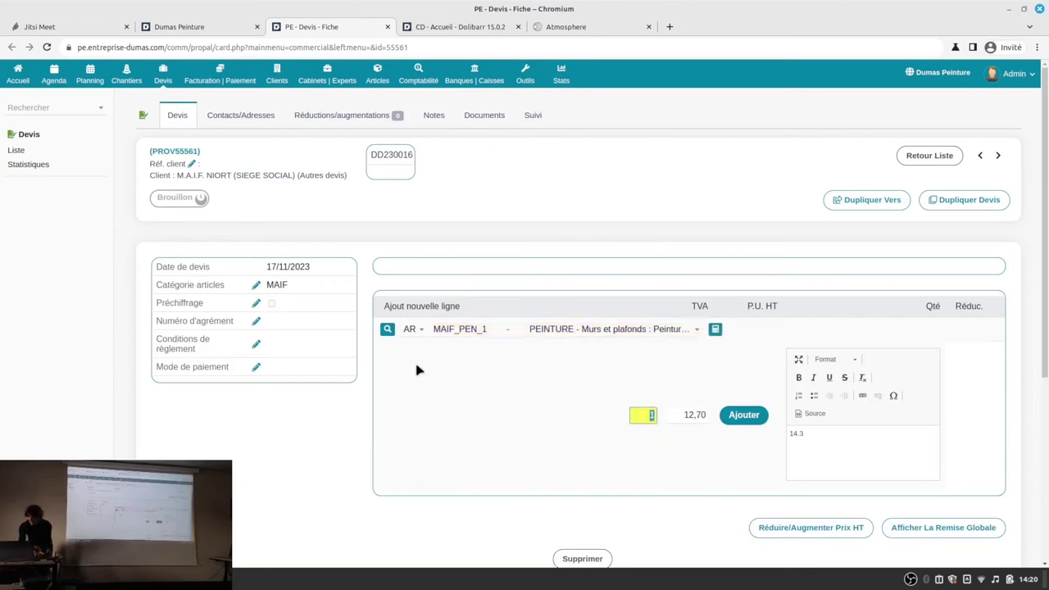
pyautogui.write('2')
pyautogui.press('Tab')
pyautogui.press('Return')
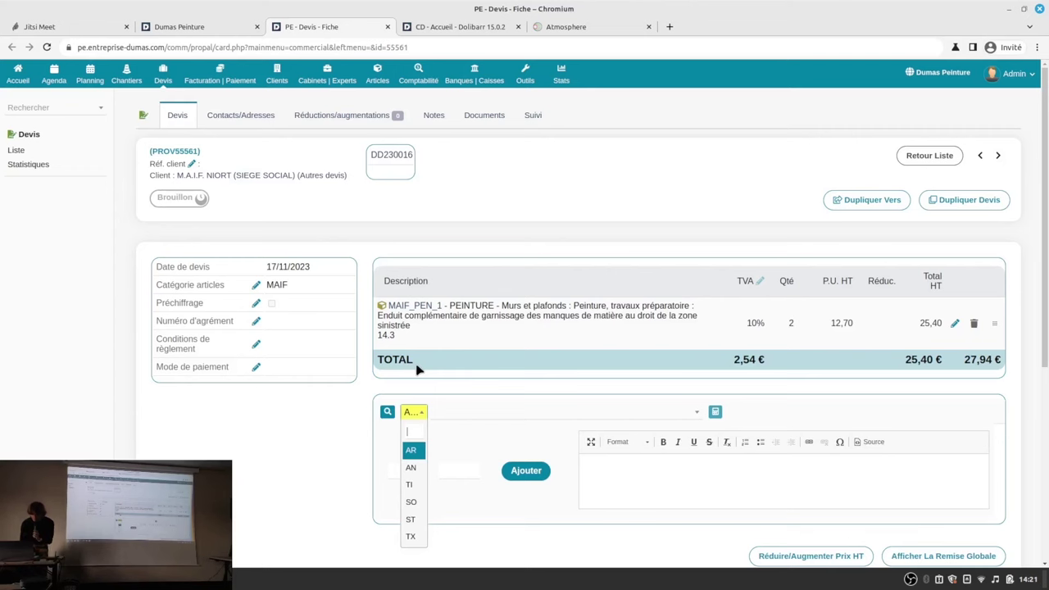
# Add a TI title line reading REFECTION to the quote
pyautogui.press('Down')
pyautogui.press('Down')
pyautogui.press('Escape')
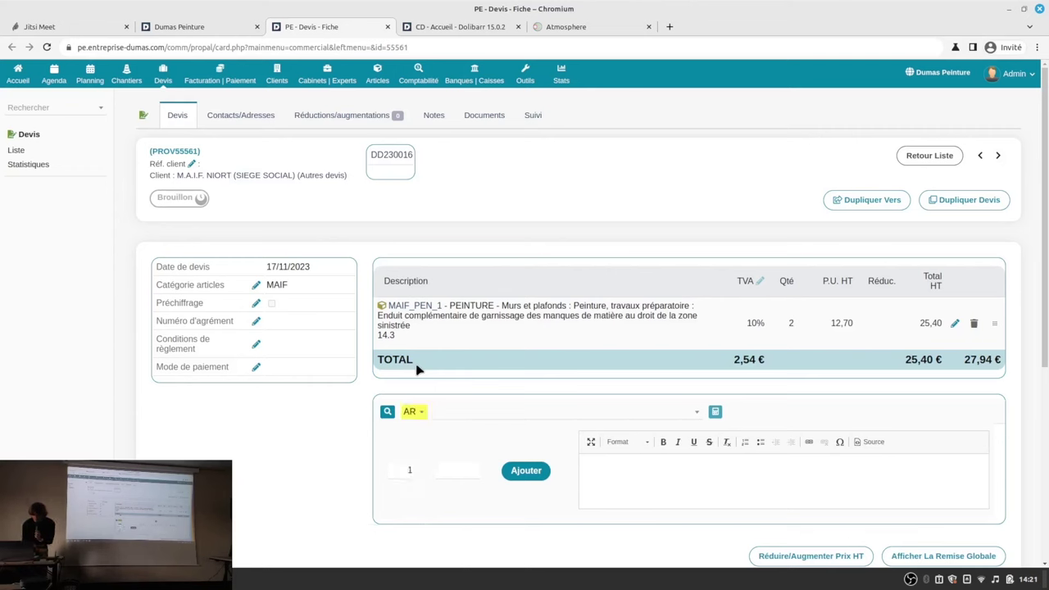
pyautogui.click(413, 412)
pyautogui.click(411, 484)
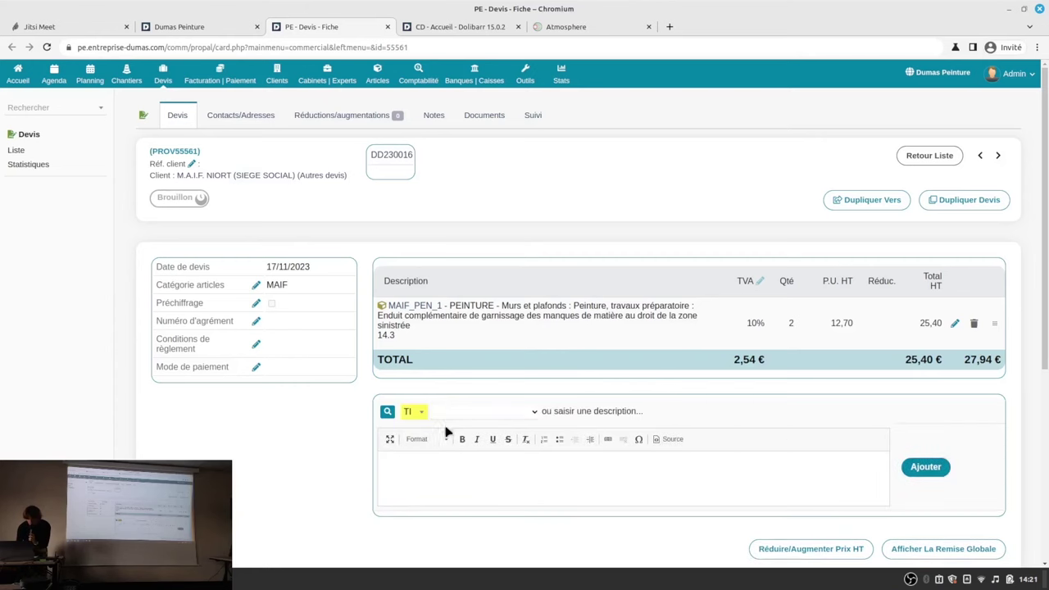
pyautogui.click(457, 412)
pyautogui.click(465, 434)
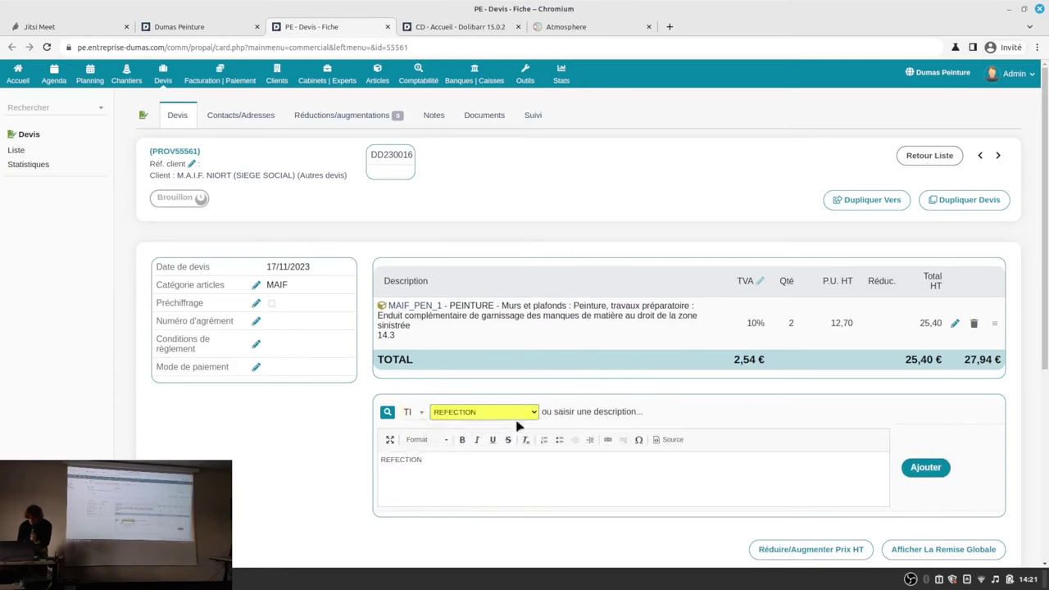
pyautogui.click(917, 473)
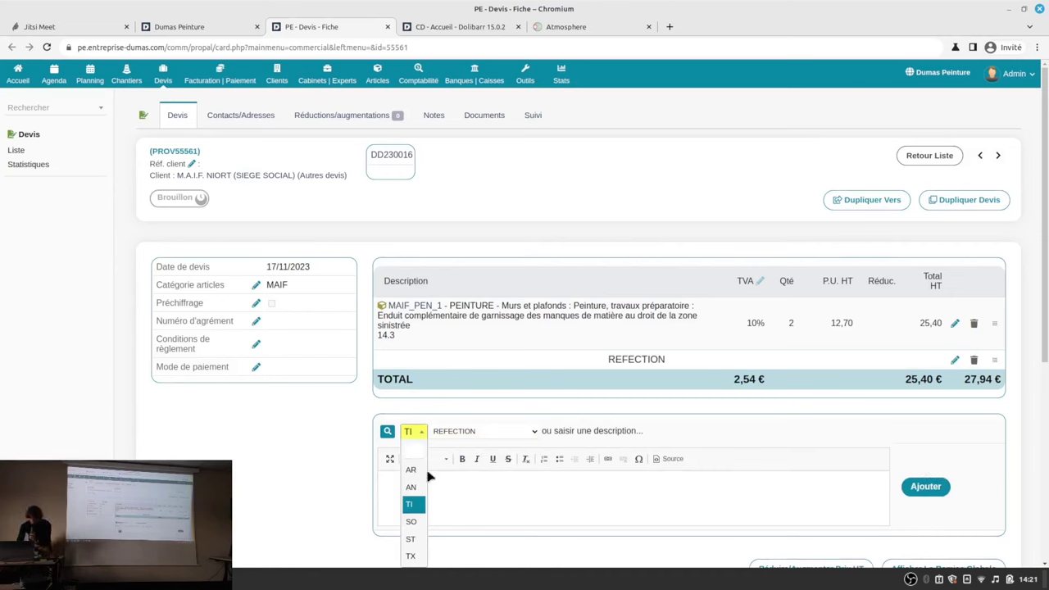
# Start a new AR article line with product ASS_13
pyautogui.click(418, 472)
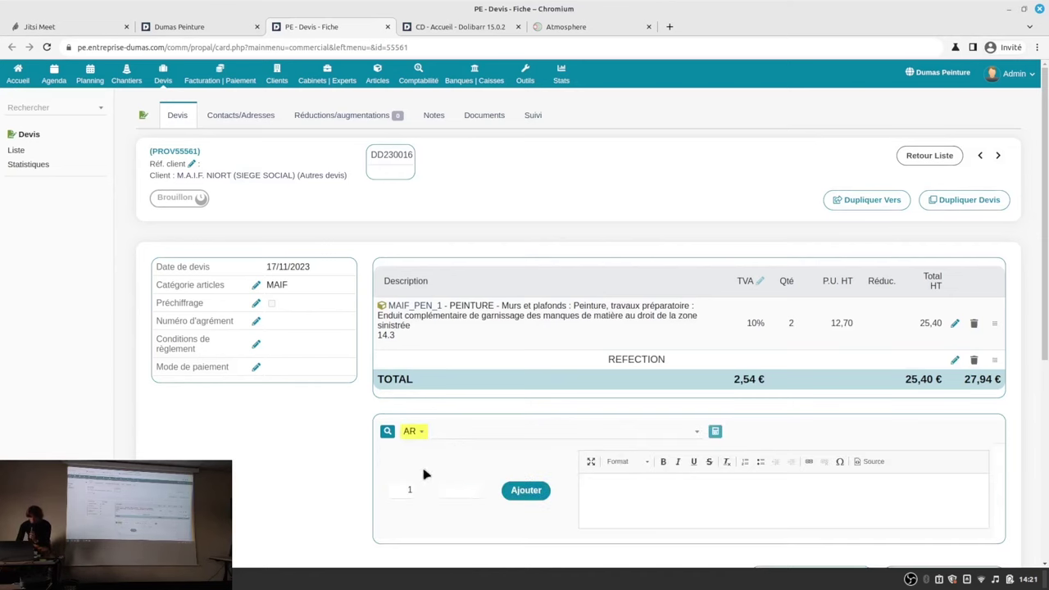
pyautogui.click(687, 436)
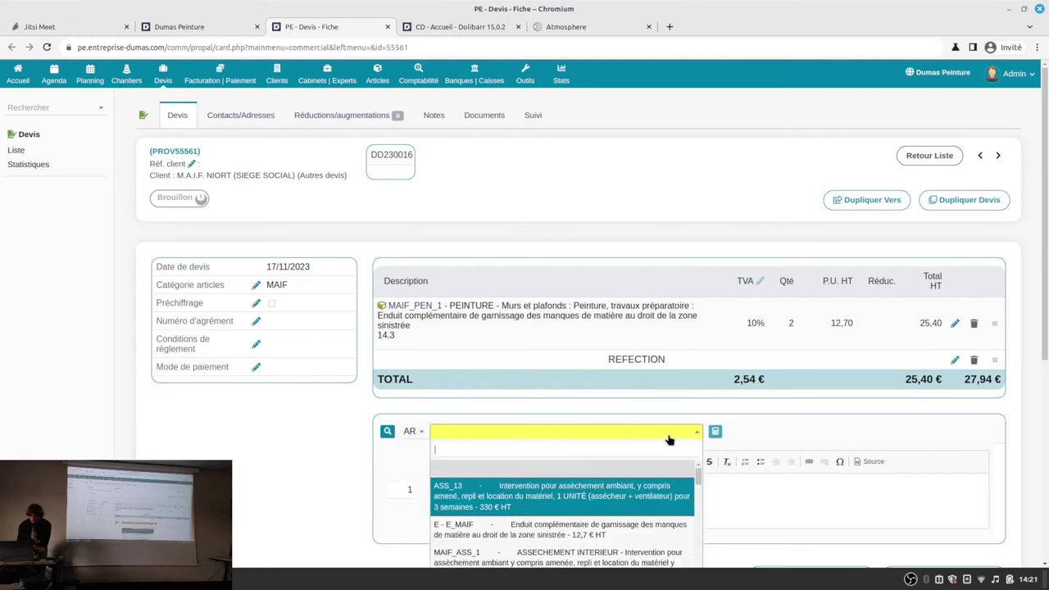
pyautogui.click(669, 441)
pyautogui.press('Tab')
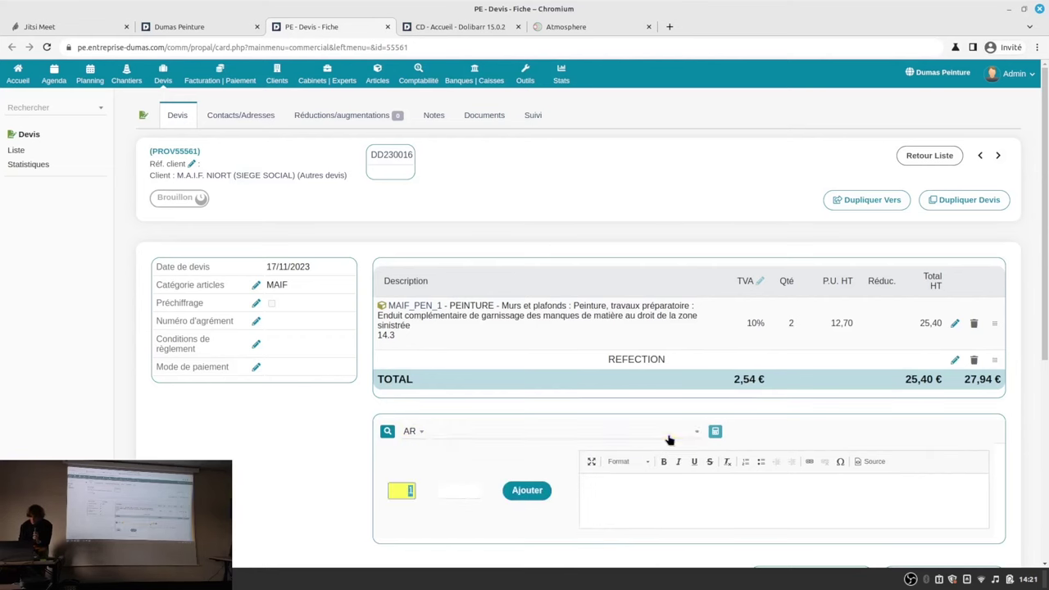
pyautogui.click(714, 432)
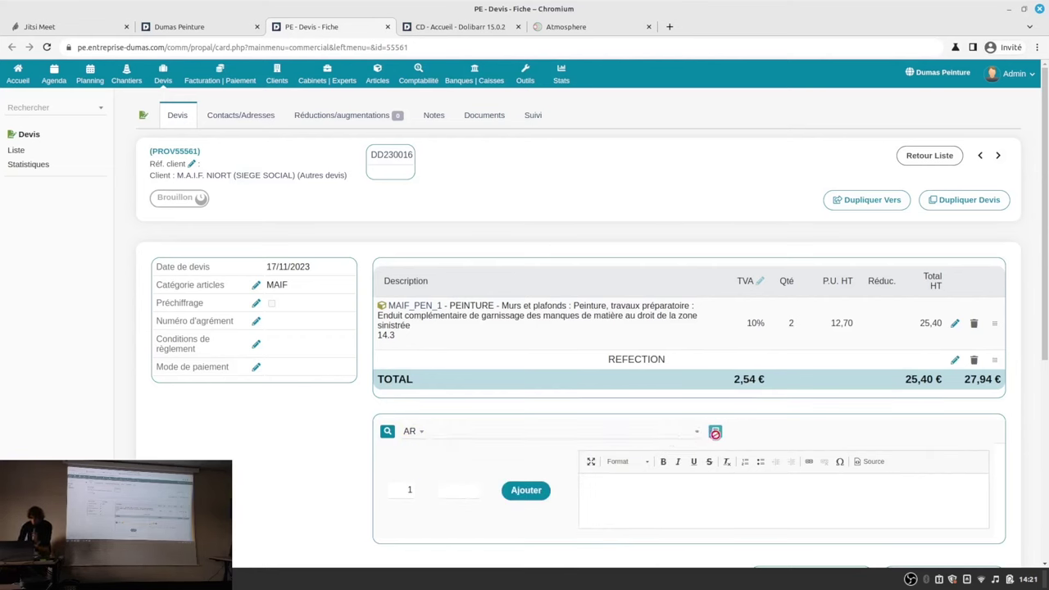
pyautogui.click(623, 440)
pyautogui.click(595, 486)
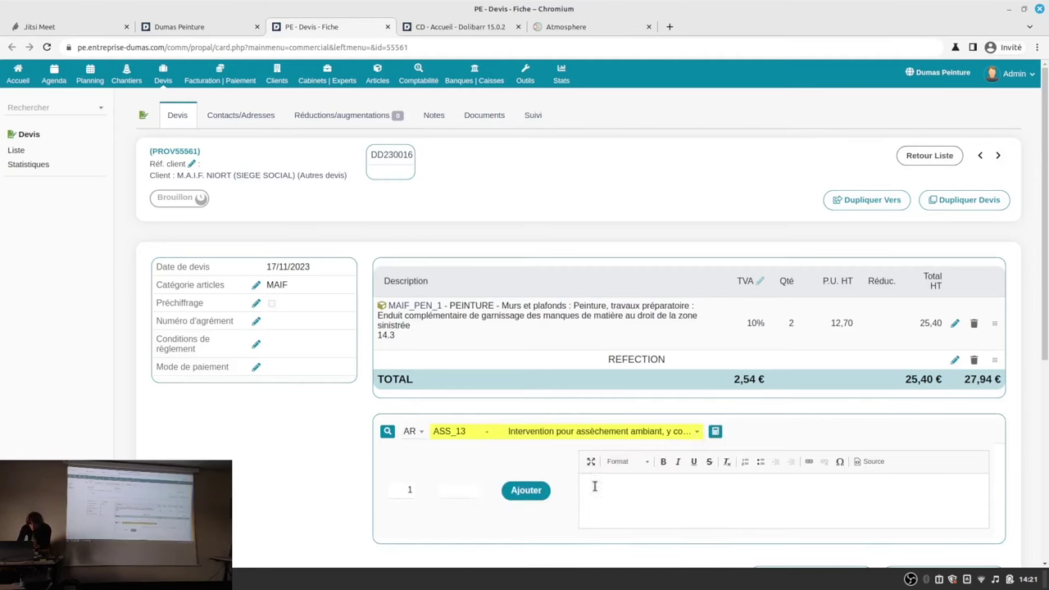
# Compute the ASS_13 quantity as 14 from formulas 2*12 and -1*10
pyautogui.click(716, 432)
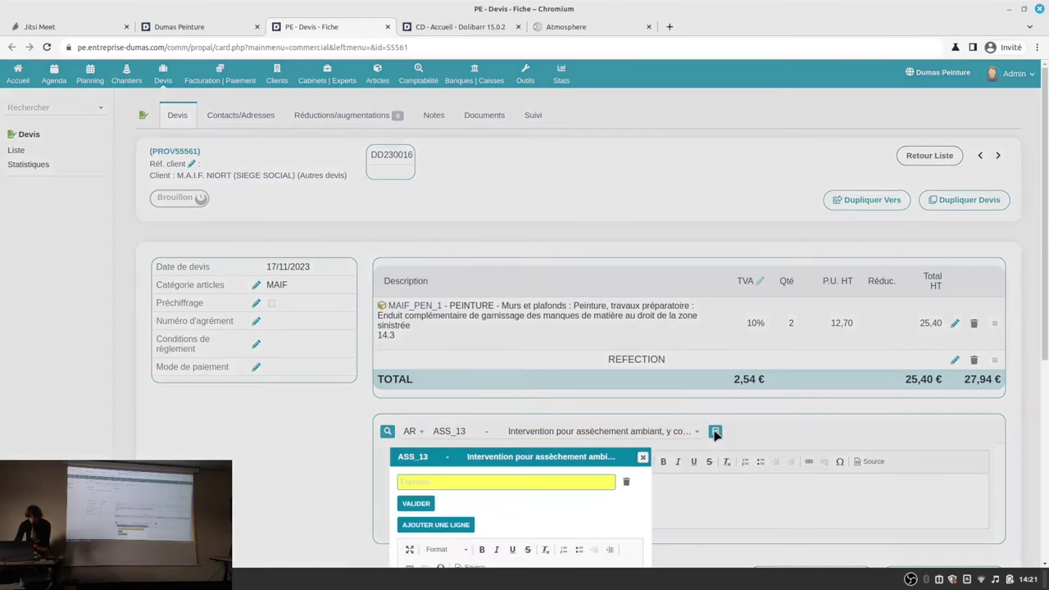
pyautogui.write('2*12')
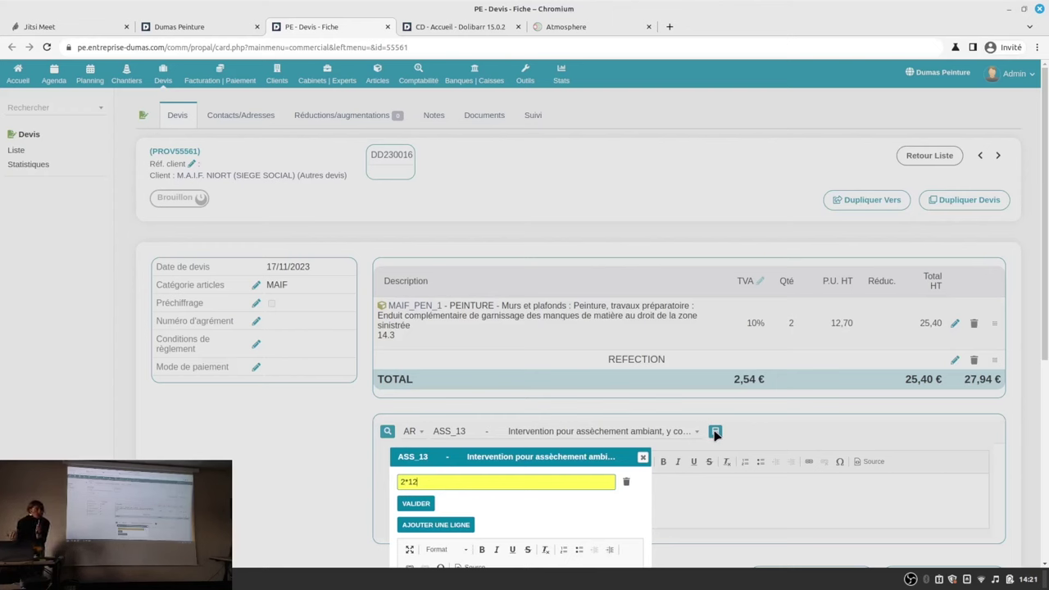
pyautogui.press('Return')
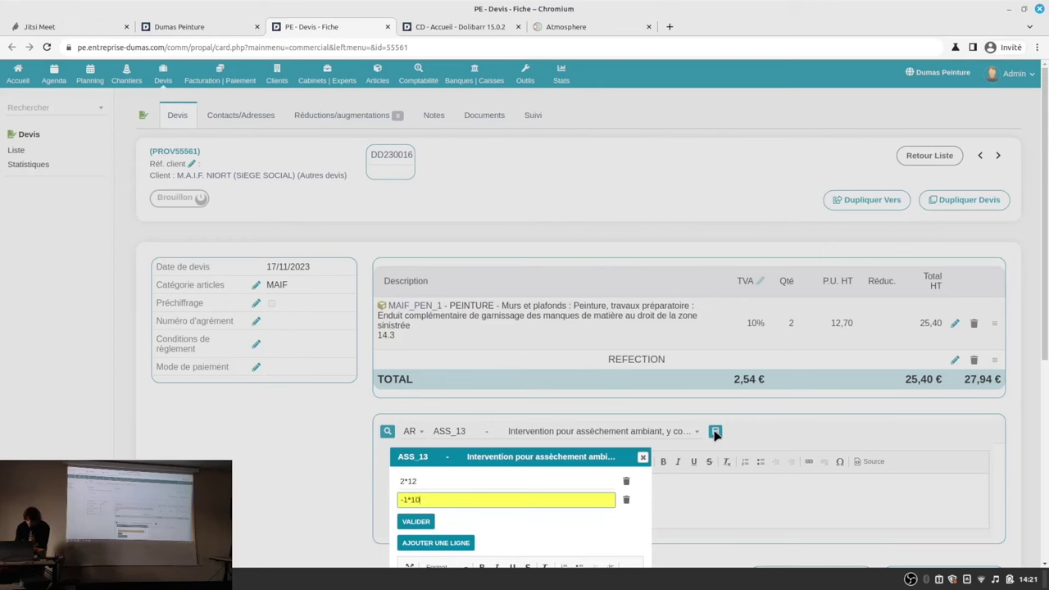
pyautogui.write('-1*10')
pyautogui.press('Return')
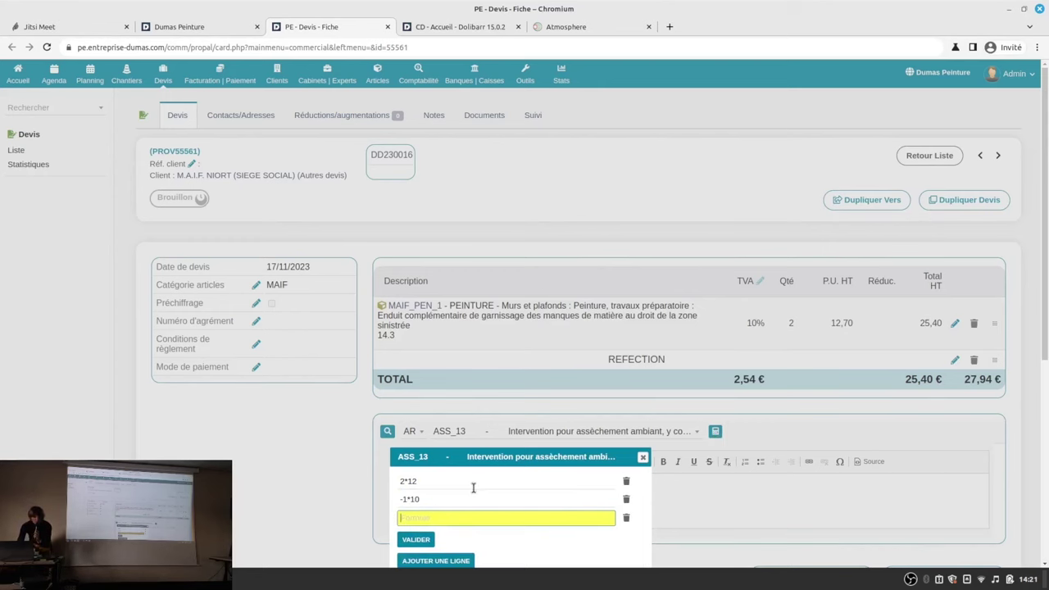
pyautogui.scroll(-3, 672, 466)
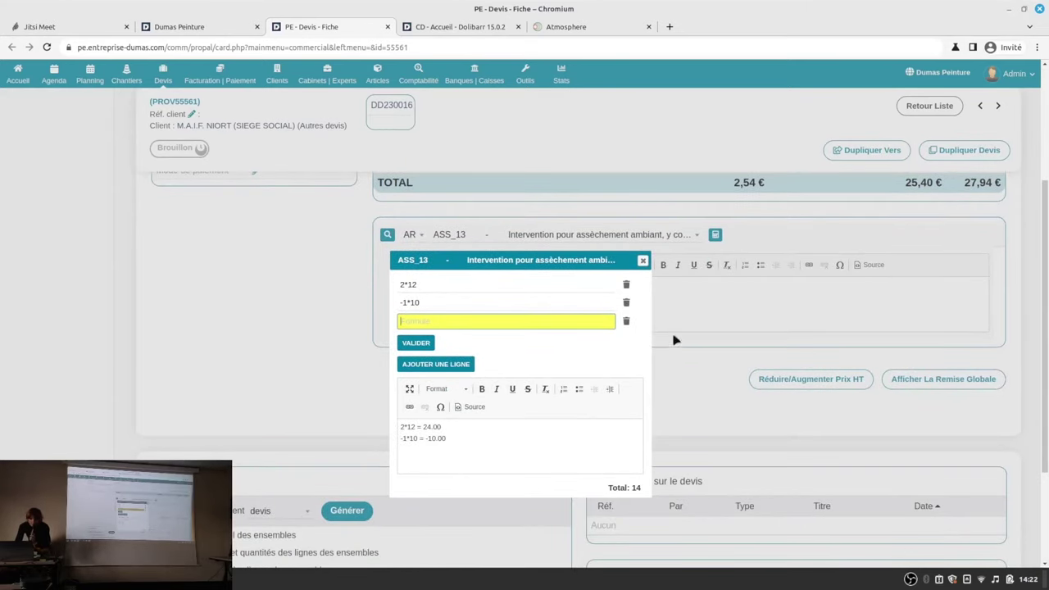
pyautogui.click(423, 345)
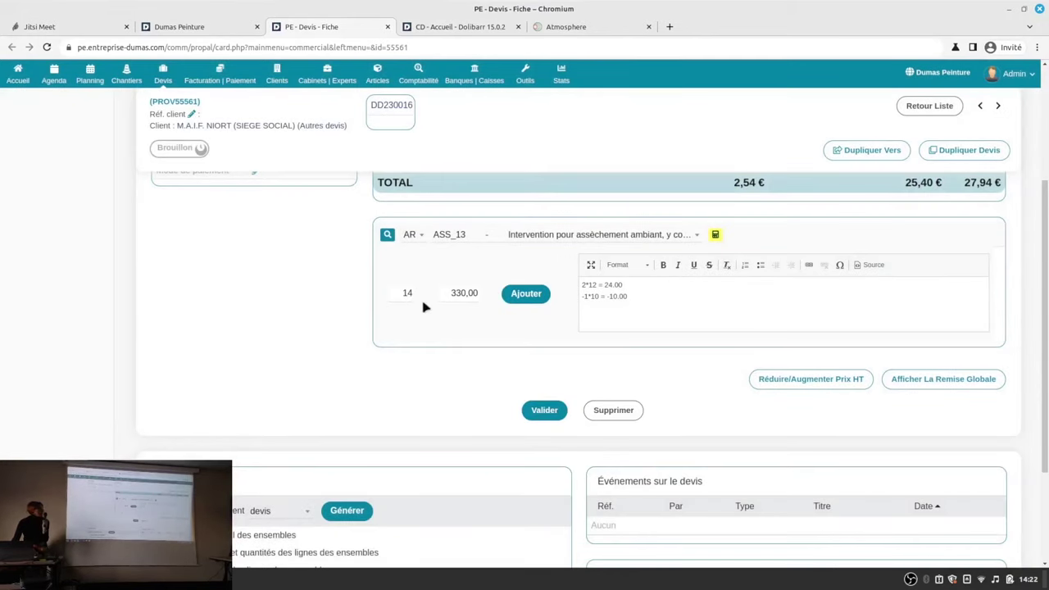
# Validate the draft quote, confirming it as PE-233008
pyautogui.click(540, 412)
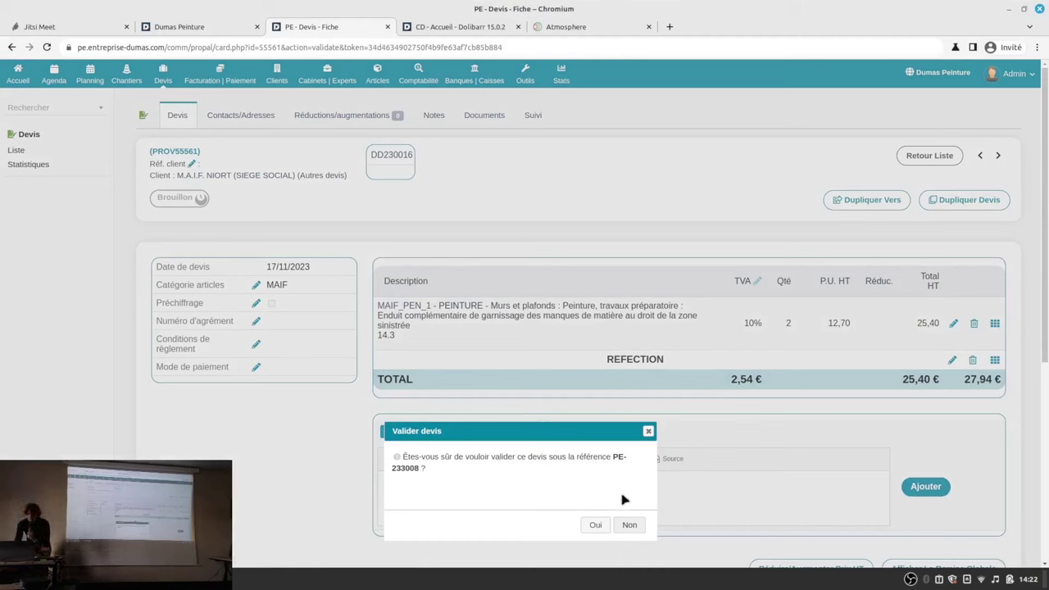
pyautogui.click(595, 526)
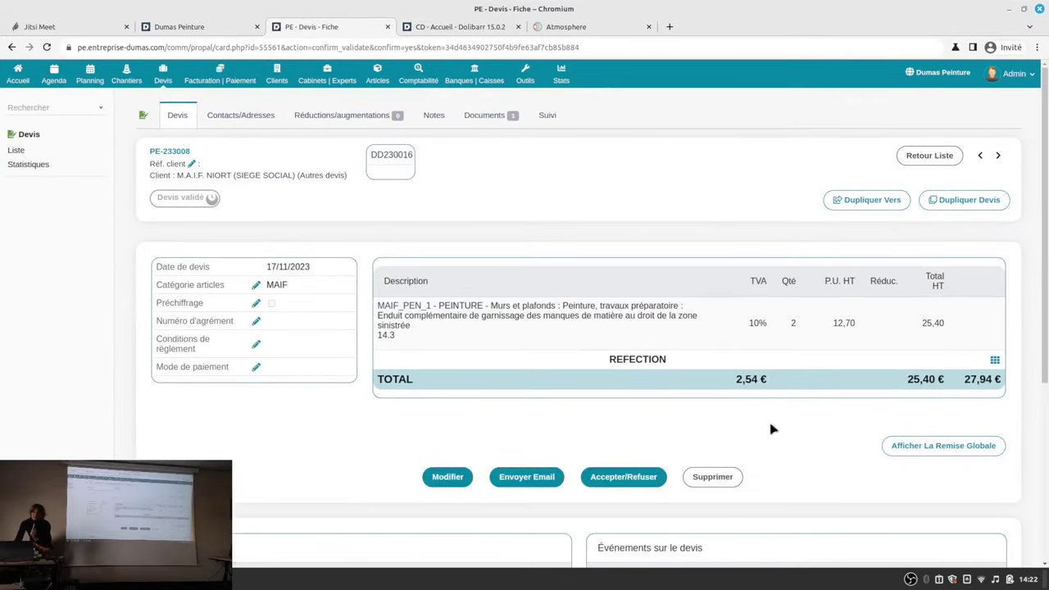
pyautogui.scroll(-3, 751, 413)
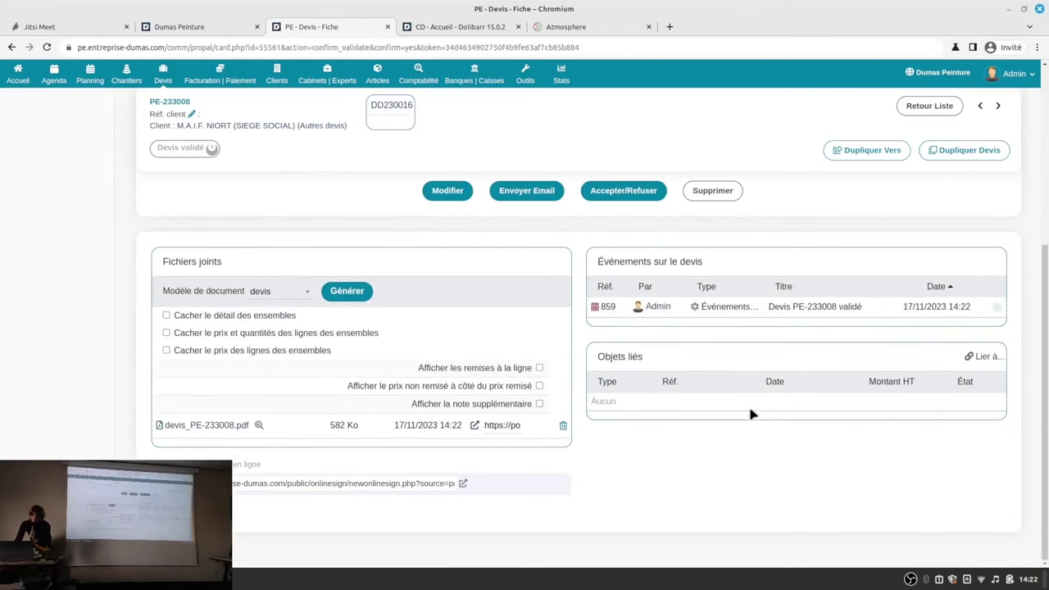
pyautogui.scroll(3, 577, 257)
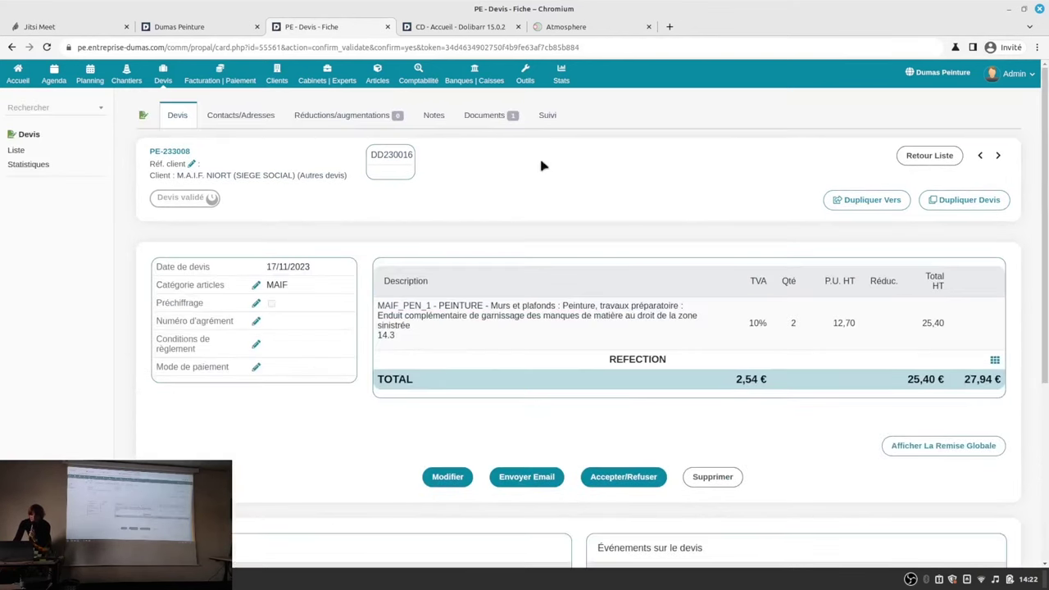
# Review the Suivi tab, regenerate the PE-233008 PDF, and start the quote e-mail
pyautogui.click(549, 116)
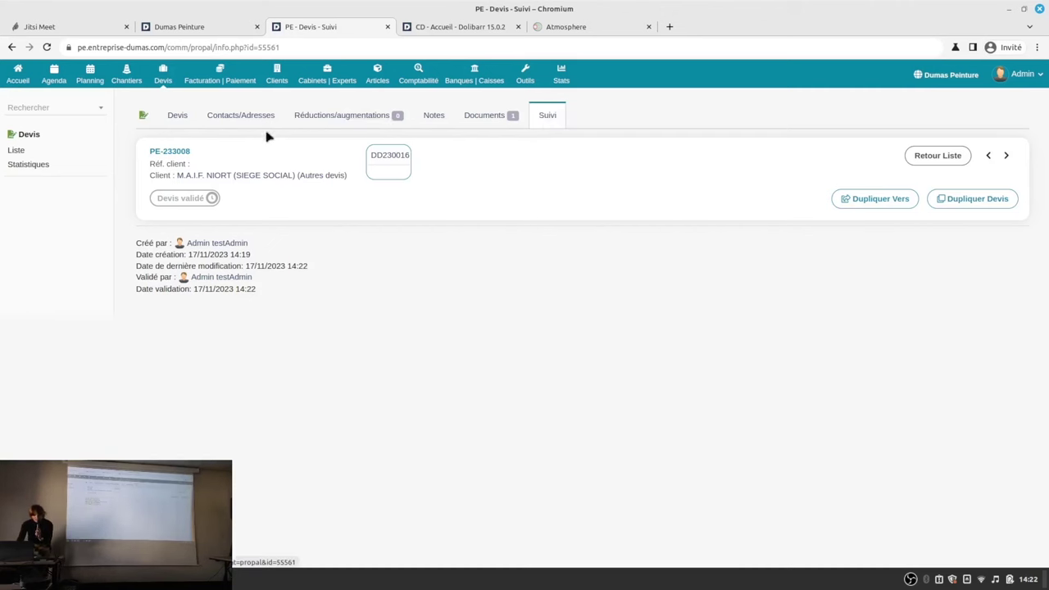
pyautogui.click(169, 117)
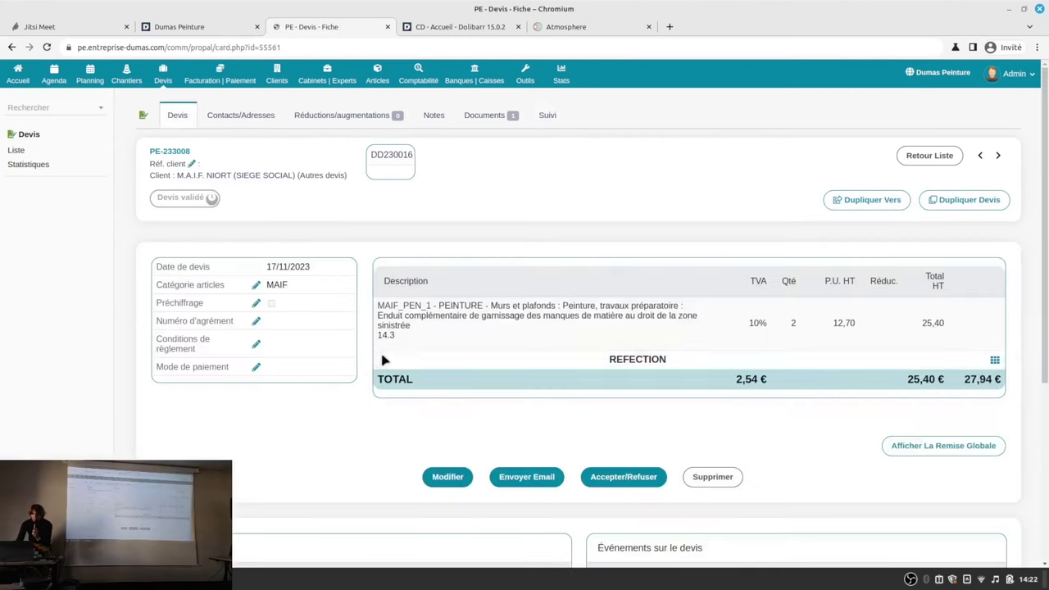
pyautogui.scroll(-5, 368, 361)
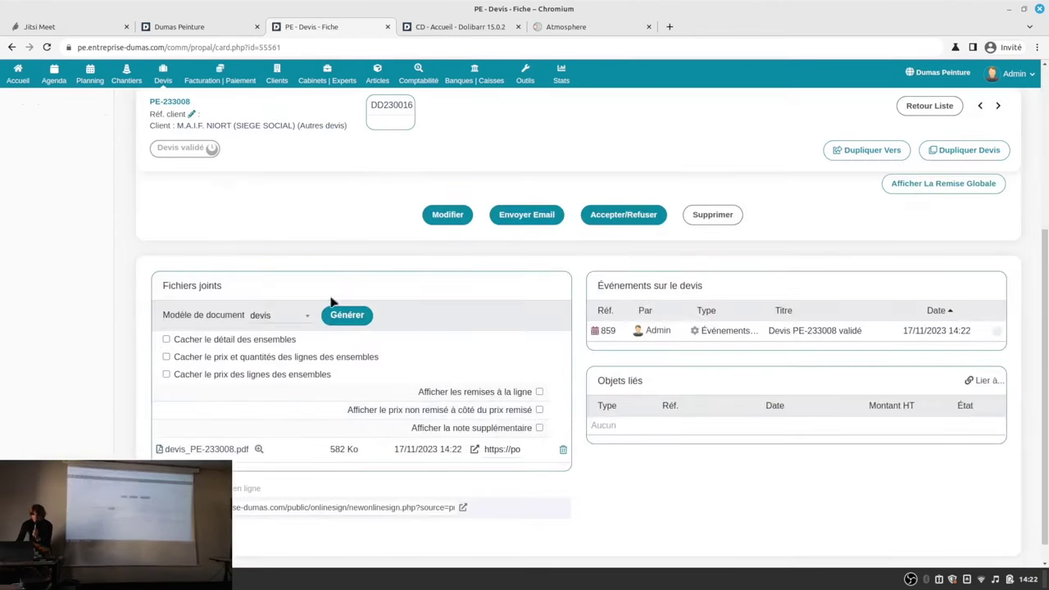
pyautogui.click(352, 318)
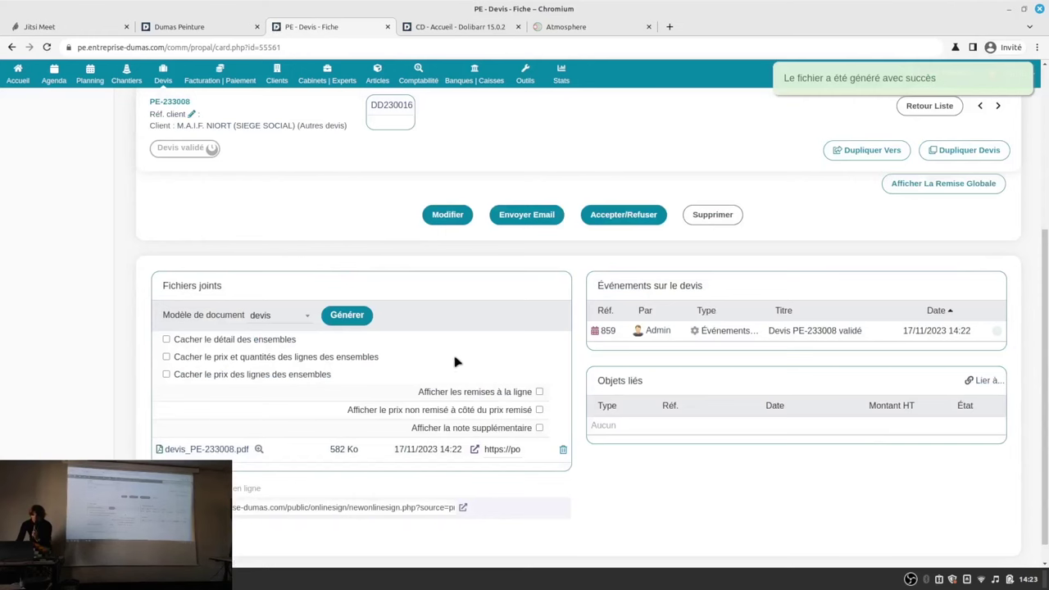
pyautogui.click(531, 221)
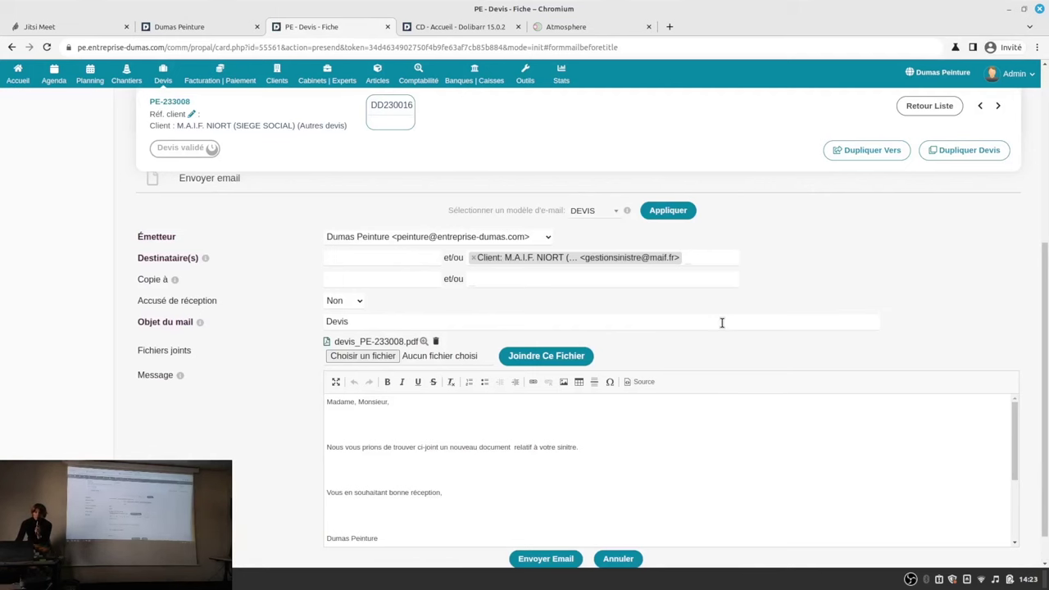
# Remove the insurer's default recipient and clear the misplaced recipient text
pyautogui.scroll(-1, 721, 323)
pyautogui.scroll(-2, 414, 390)
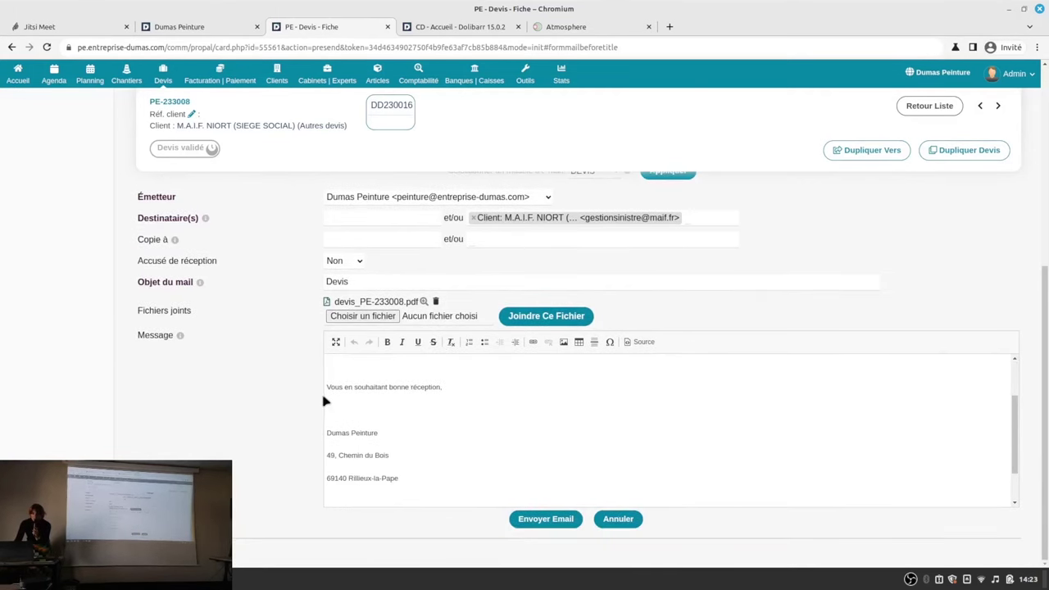
pyautogui.scroll(4, 461, 316)
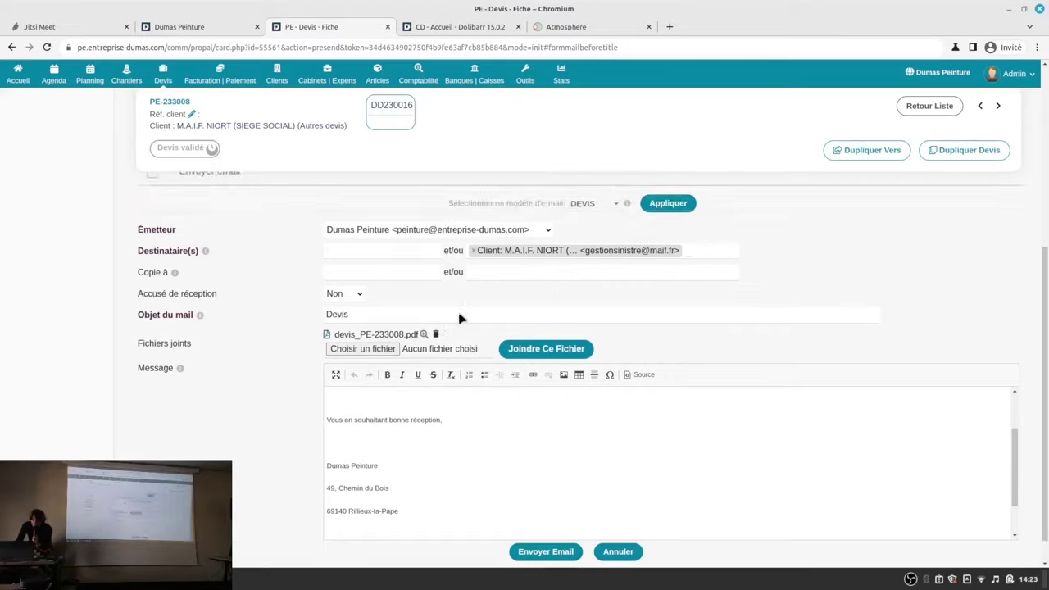
pyautogui.scroll(-2, 454, 370)
pyautogui.scroll(2, 480, 386)
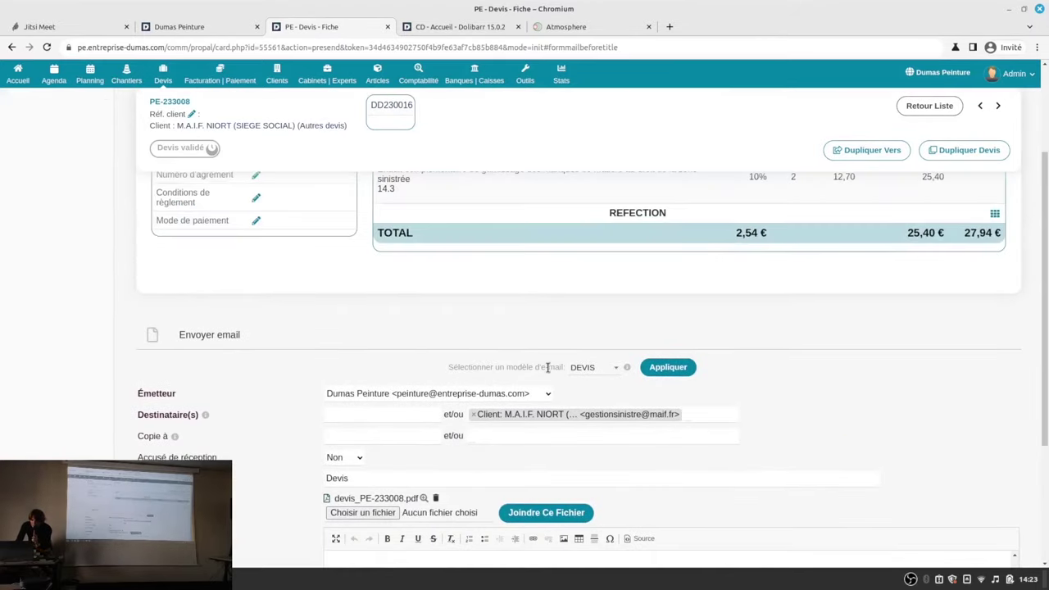
pyautogui.click(473, 414)
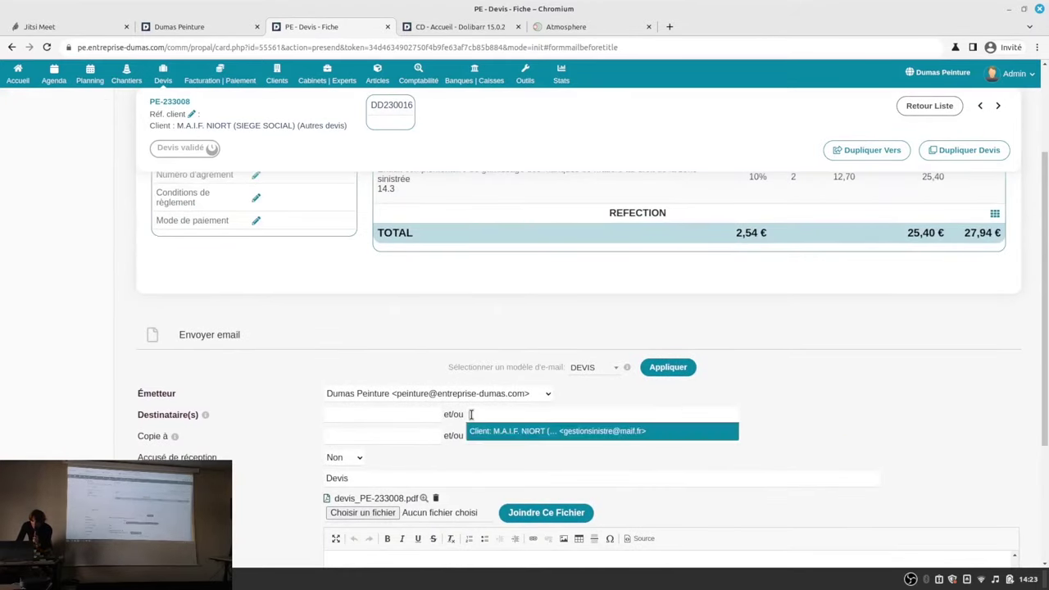
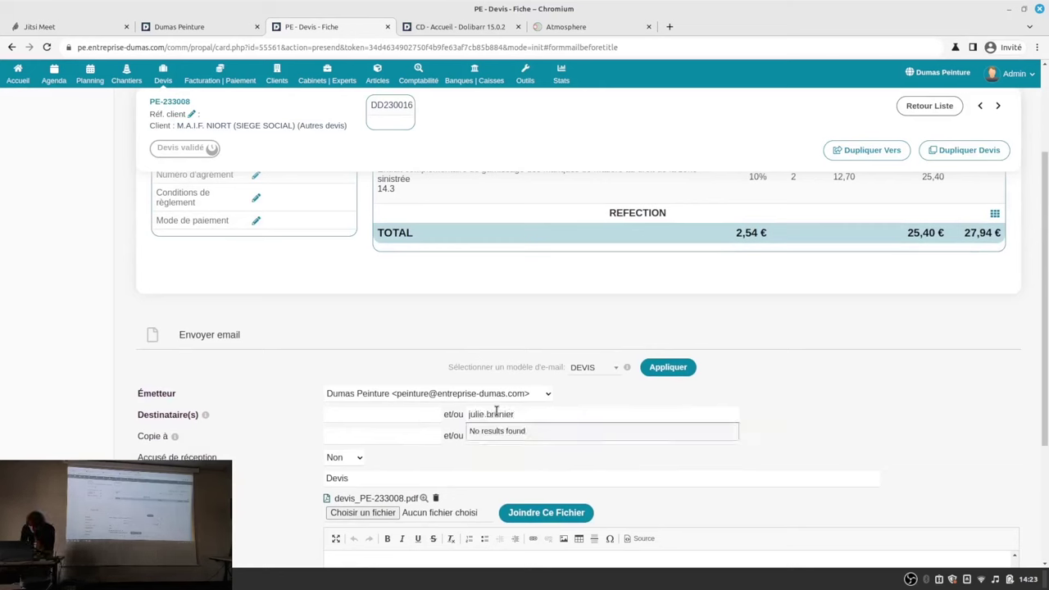
pyautogui.moveTo(532, 414); pyautogui.dragTo(464, 417)
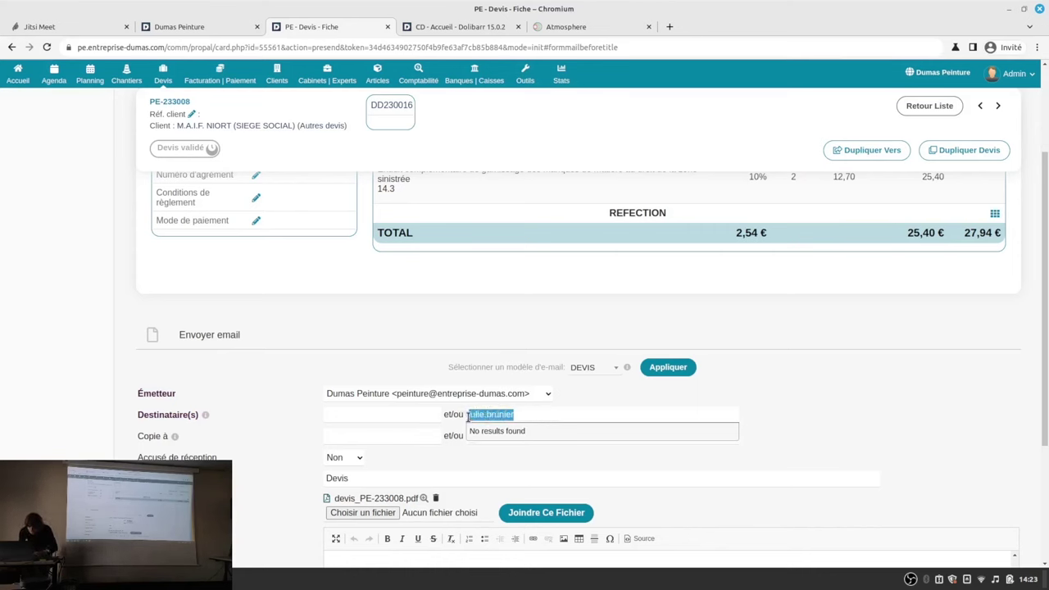
pyautogui.press('BackSpace')
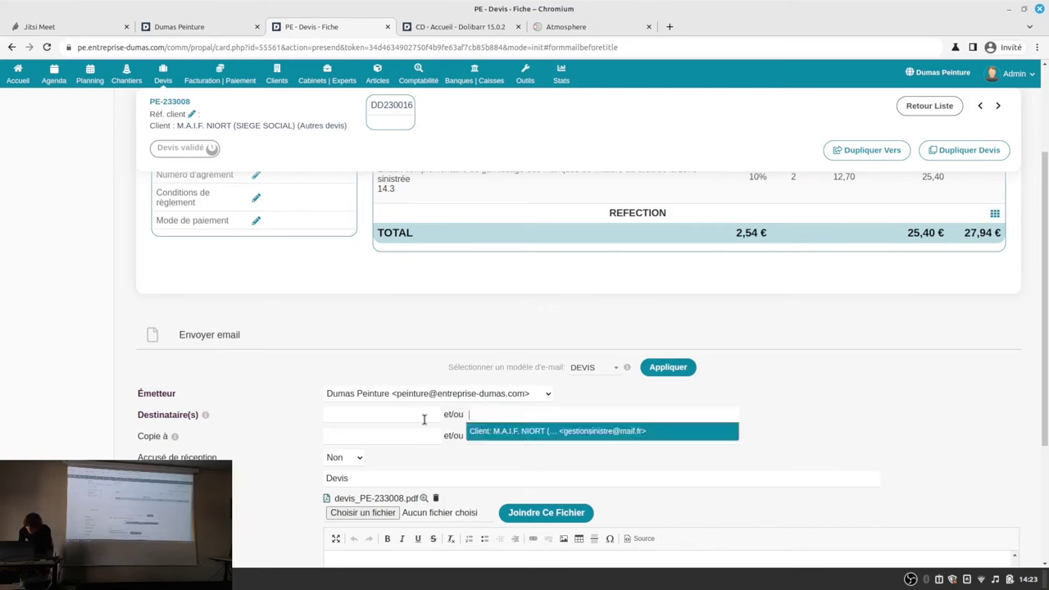
# Enter the recipient's e-mail address in Destinataire(s) and send the quote e-mail
pyautogui.click(408, 414)
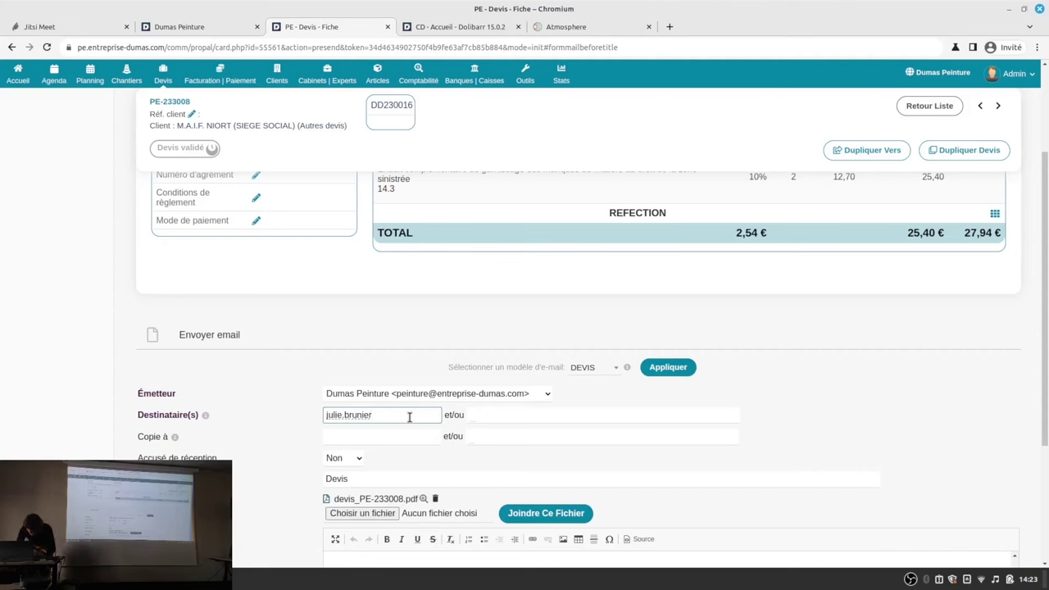
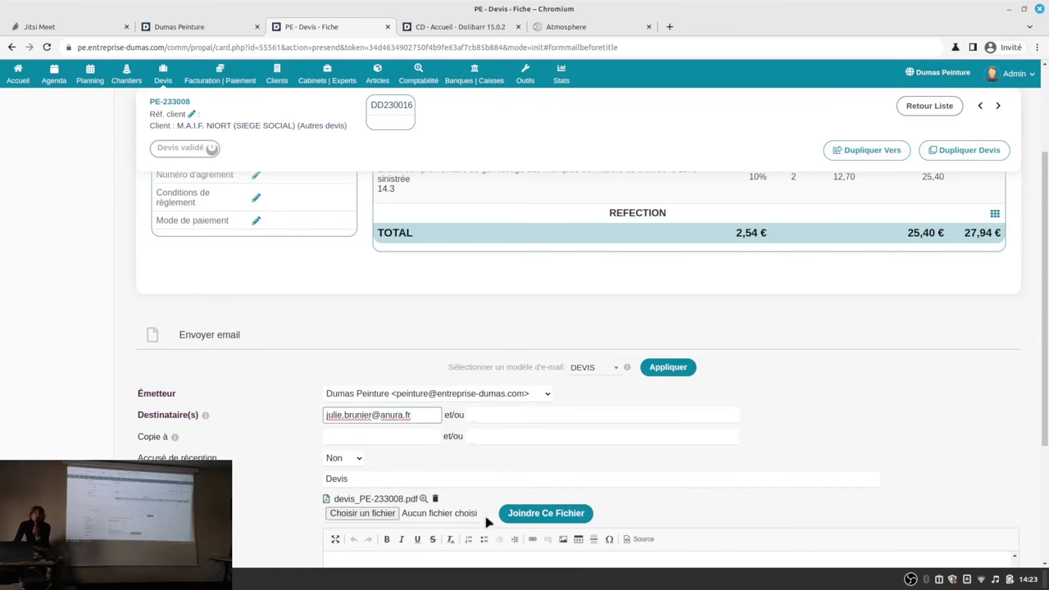
pyautogui.scroll(-2, 645, 483)
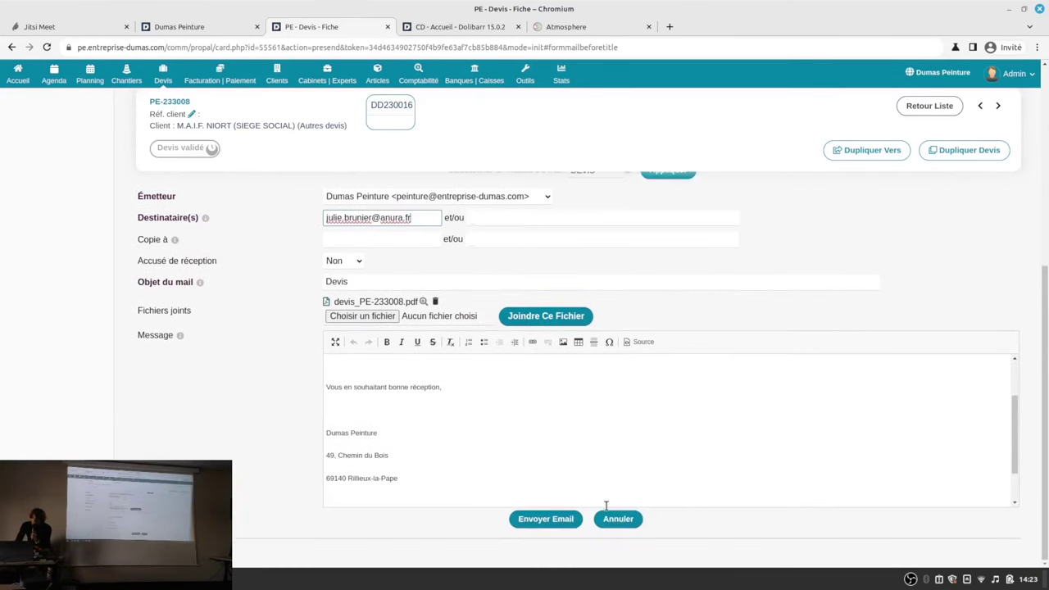
pyautogui.click(548, 520)
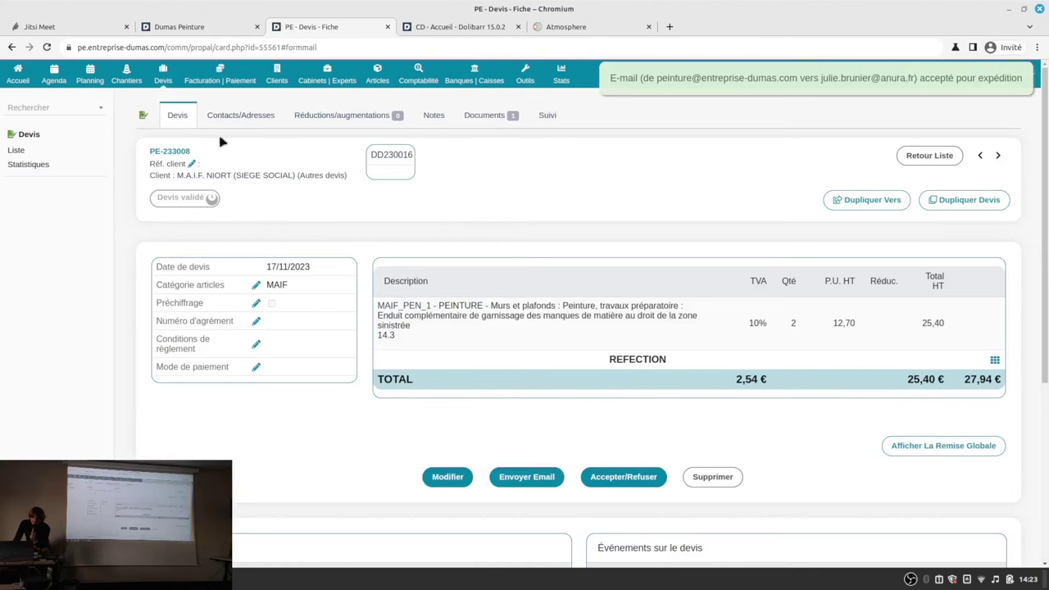
# Open chantier DD230016 from the quote header to see its M.A.I.F. NIORT client and site address
pyautogui.click(390, 154)
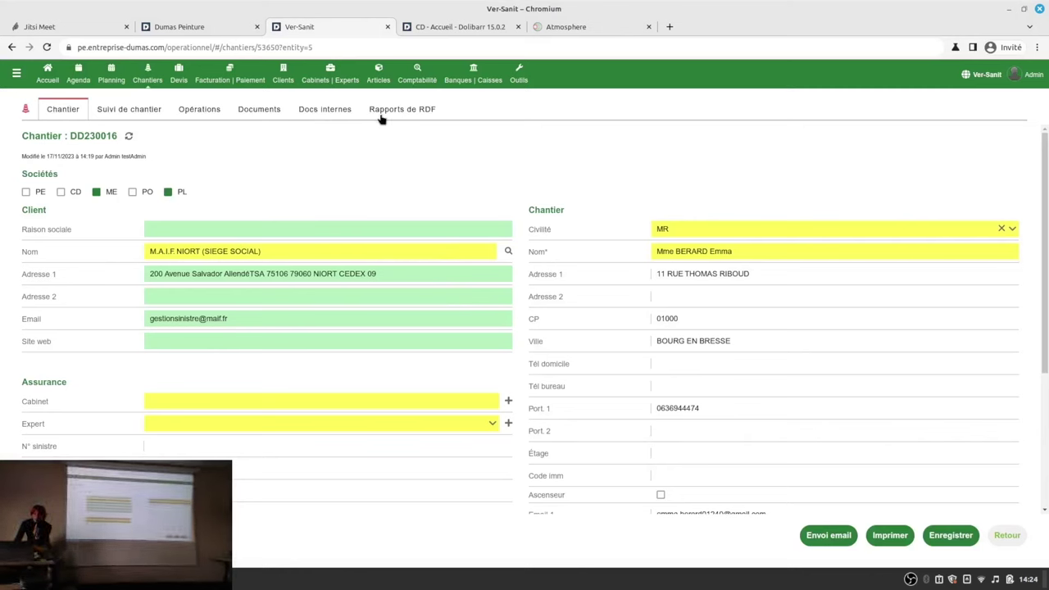
# Check DD230016's Suivi de chantier log for the PE-233008 entries at 25.40 € and the 17/11/2023 e-mail
pyautogui.click(121, 112)
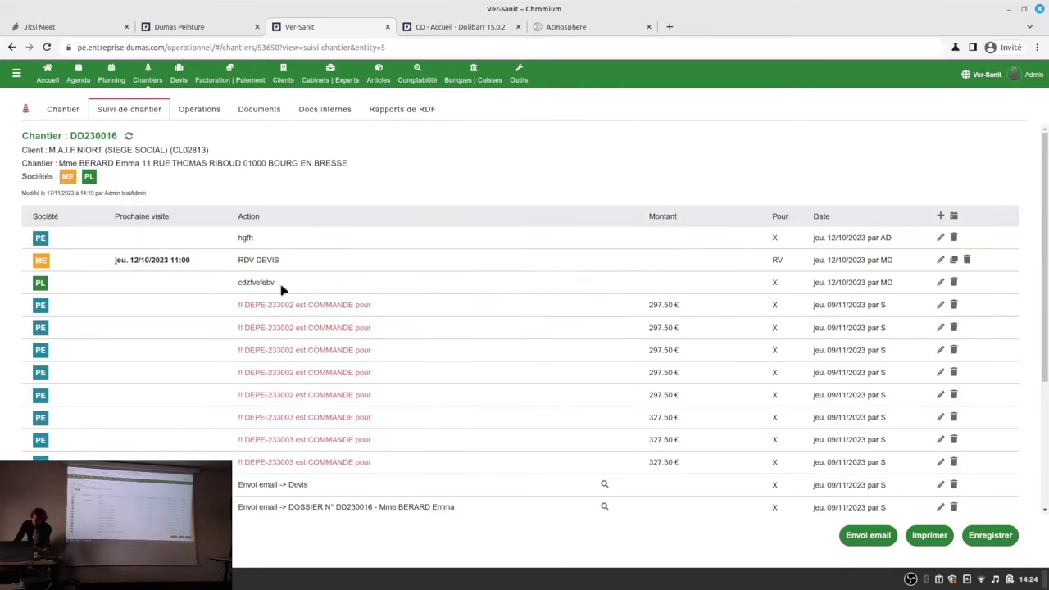
pyautogui.scroll(-1, 282, 283)
pyautogui.scroll(1, 281, 266)
pyautogui.scroll(-2, 357, 259)
pyautogui.scroll(-1, 358, 259)
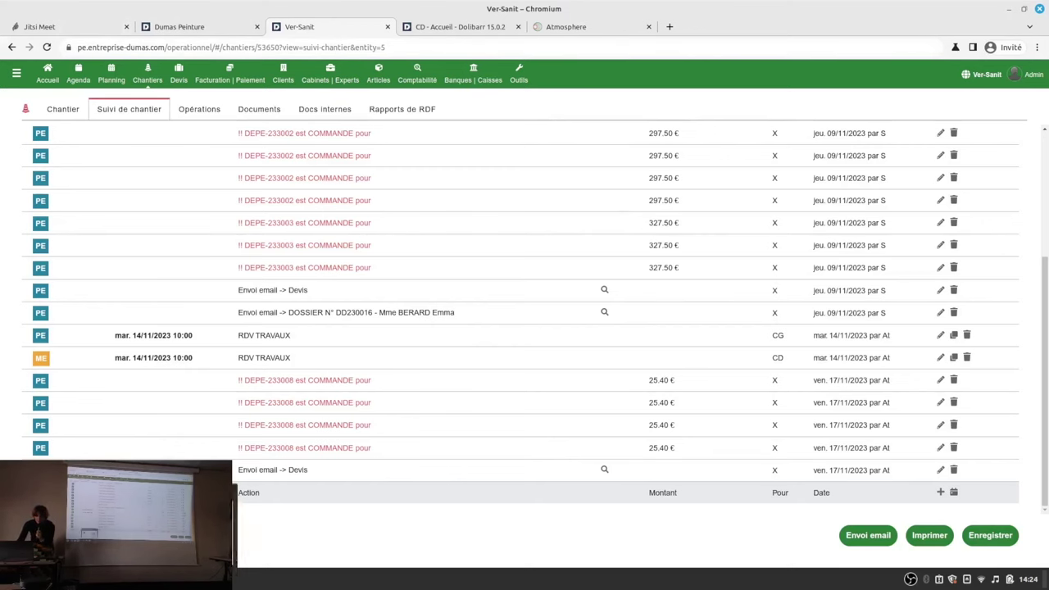
pyautogui.hotkey('alt', 'Tab')
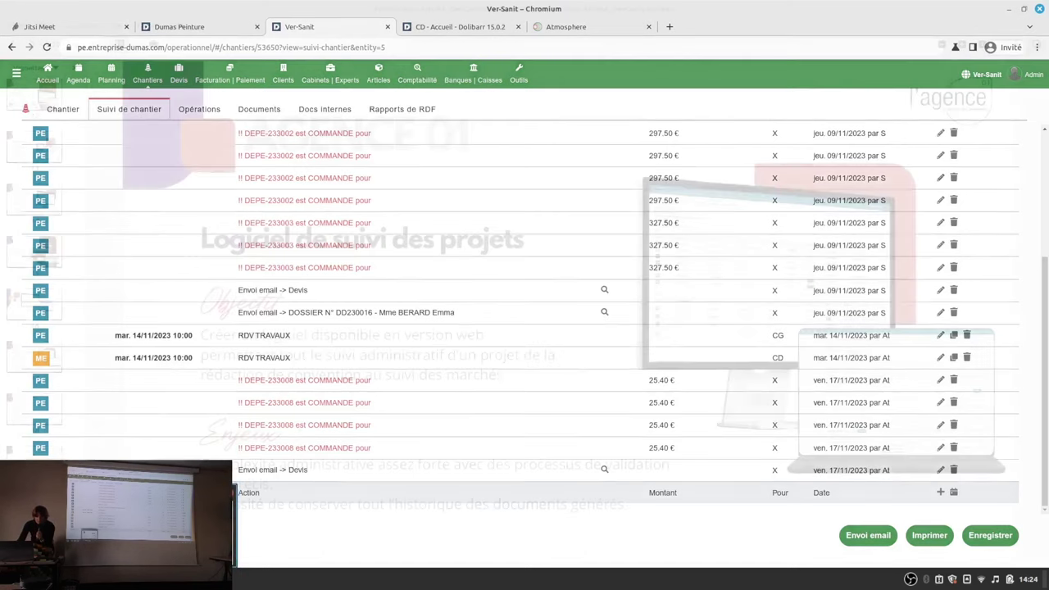
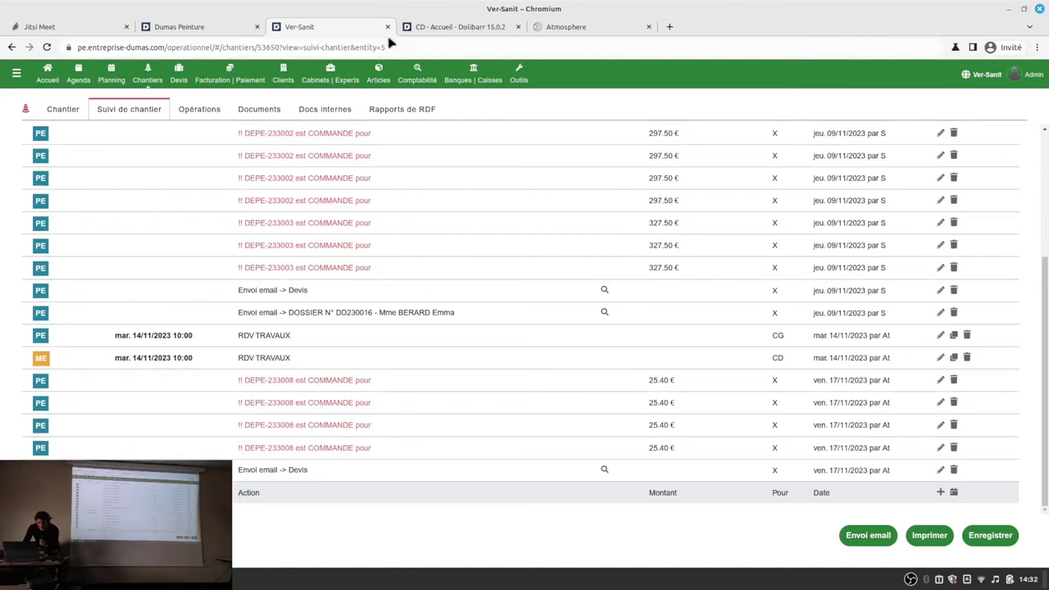
# Close the Ver-Sanit and CD Dolibarr pages, log out of the Dumas Peinture portal, and show Atmosphere's login
pyautogui.click(387, 26)
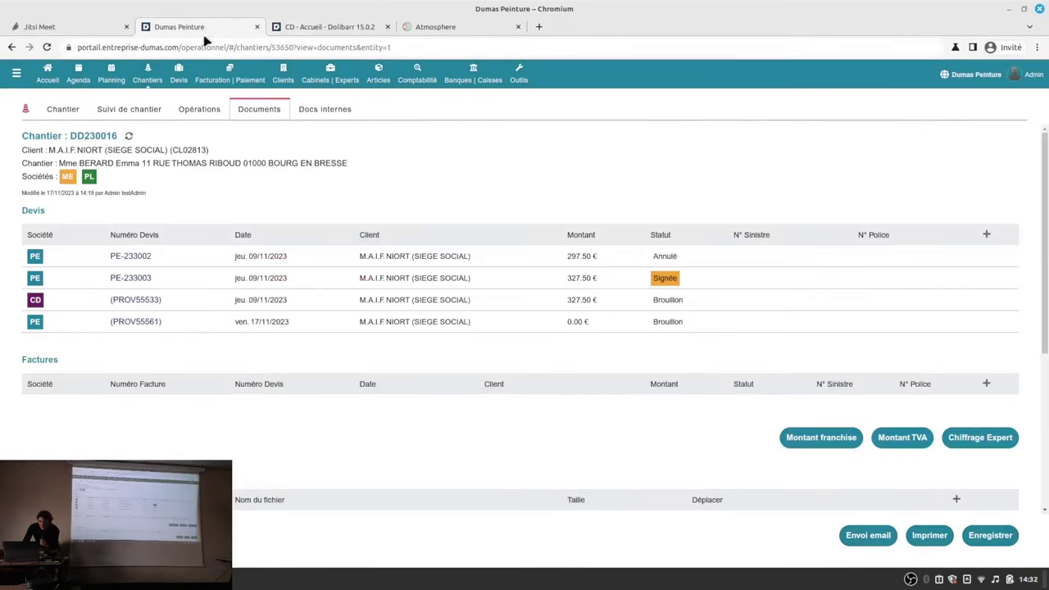
pyautogui.click(1036, 76)
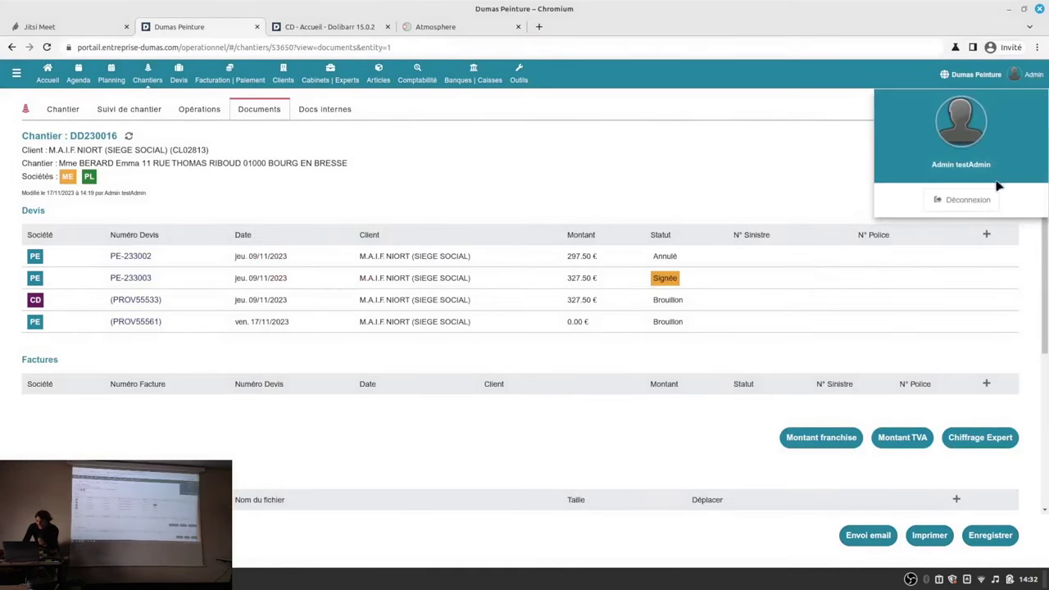
pyautogui.click(981, 206)
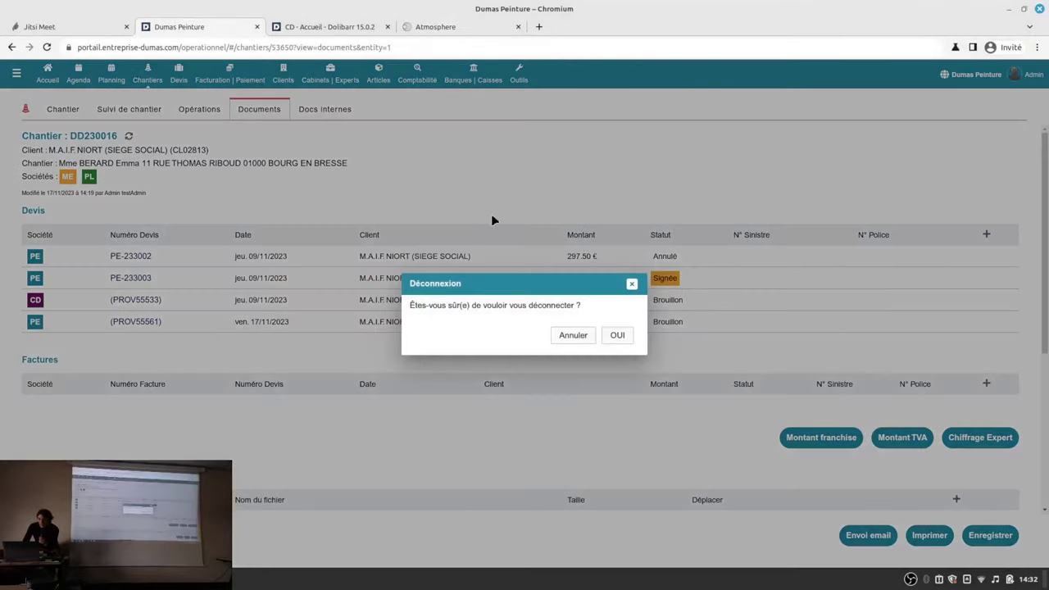
pyautogui.click(617, 335)
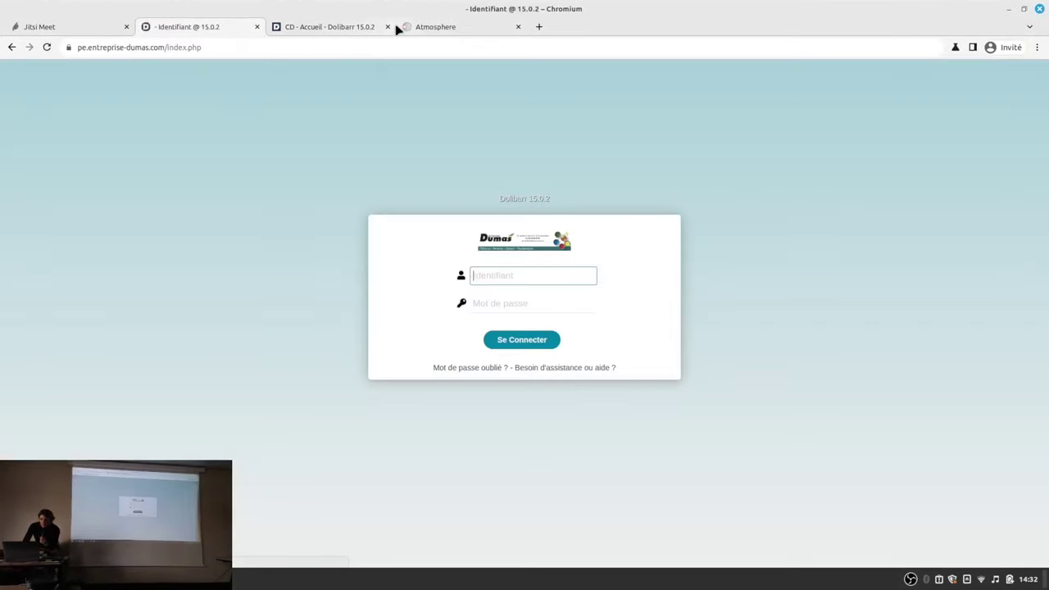
pyautogui.click(387, 26)
pyautogui.click(335, 29)
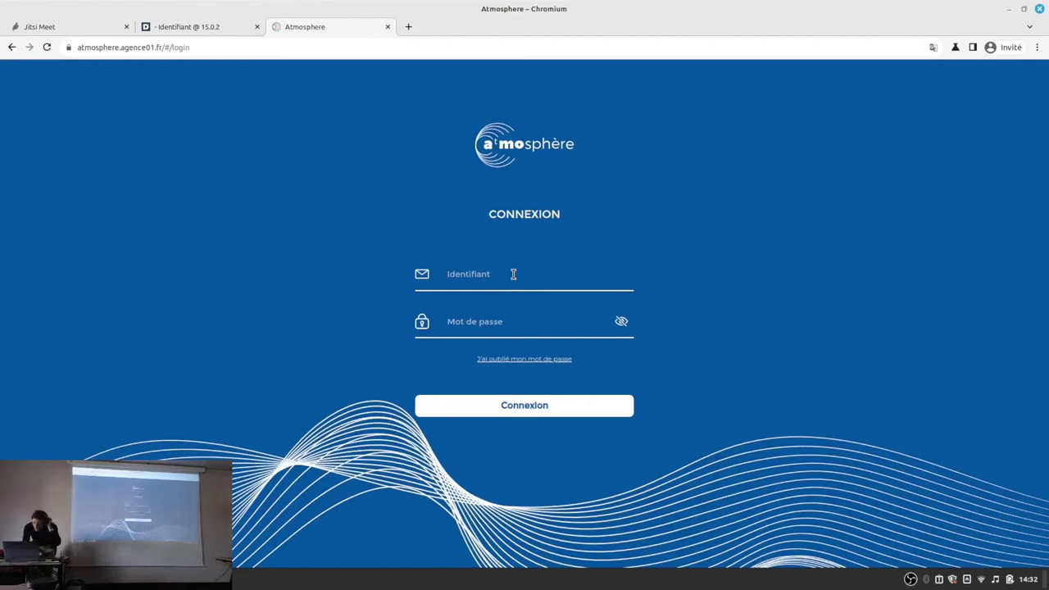
# Sign in to Atmosphere with the user's identifier and password, verifying the password before connecting
pyautogui.click(513, 273)
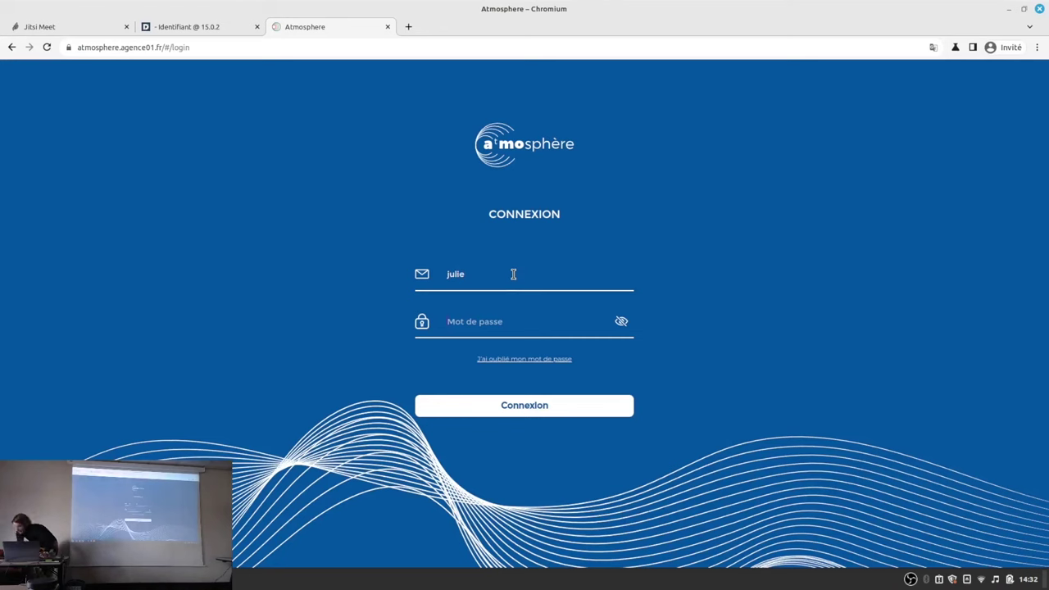
pyautogui.press('Tab')
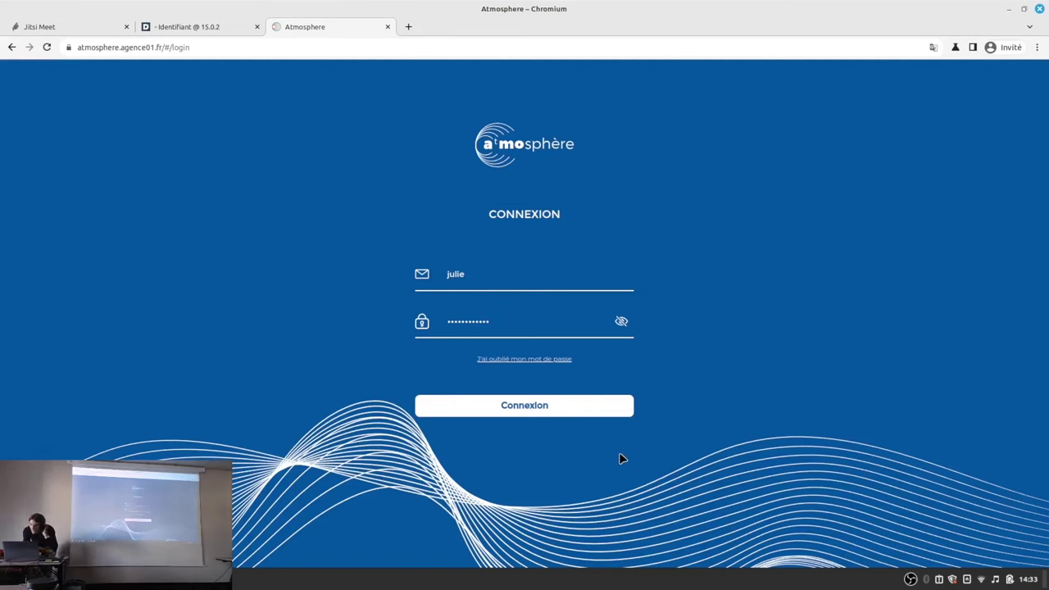
pyautogui.click(621, 322)
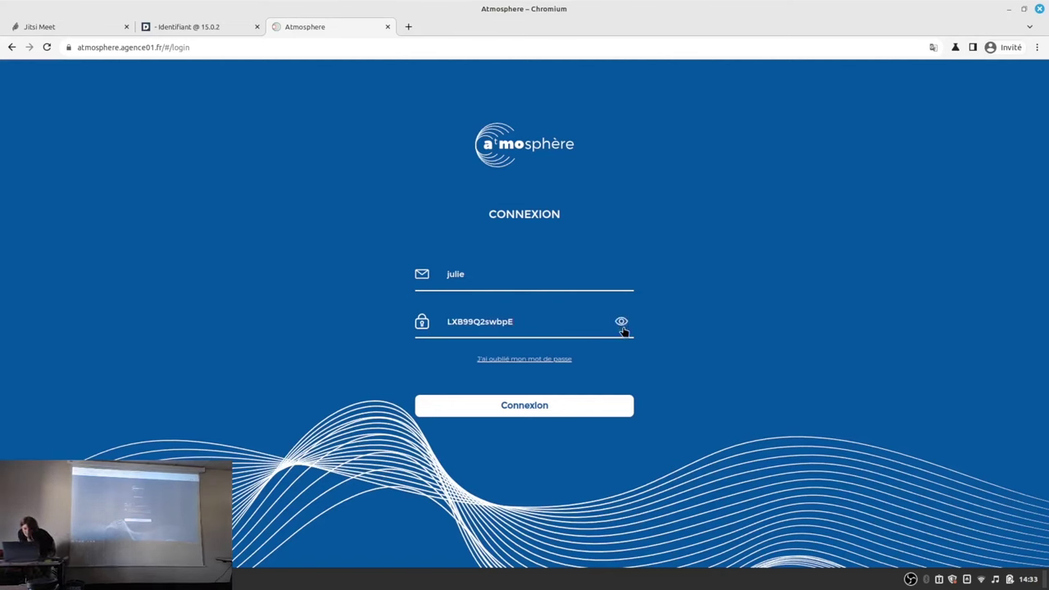
pyautogui.click(569, 405)
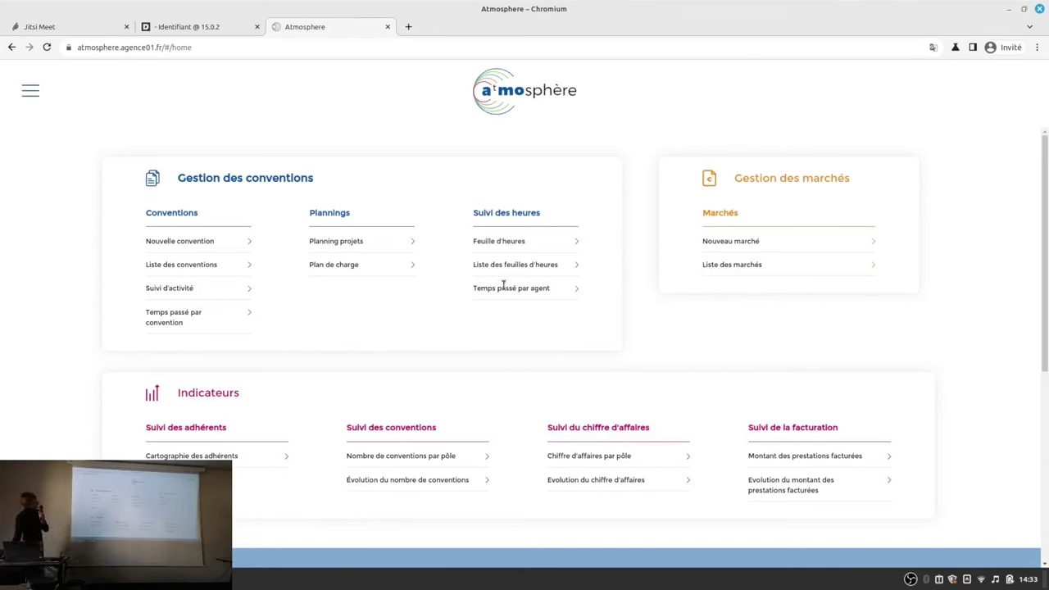
# Show the list of 54 conventions, with the Adhérents members list open in a separate tab
pyautogui.click(172, 263)
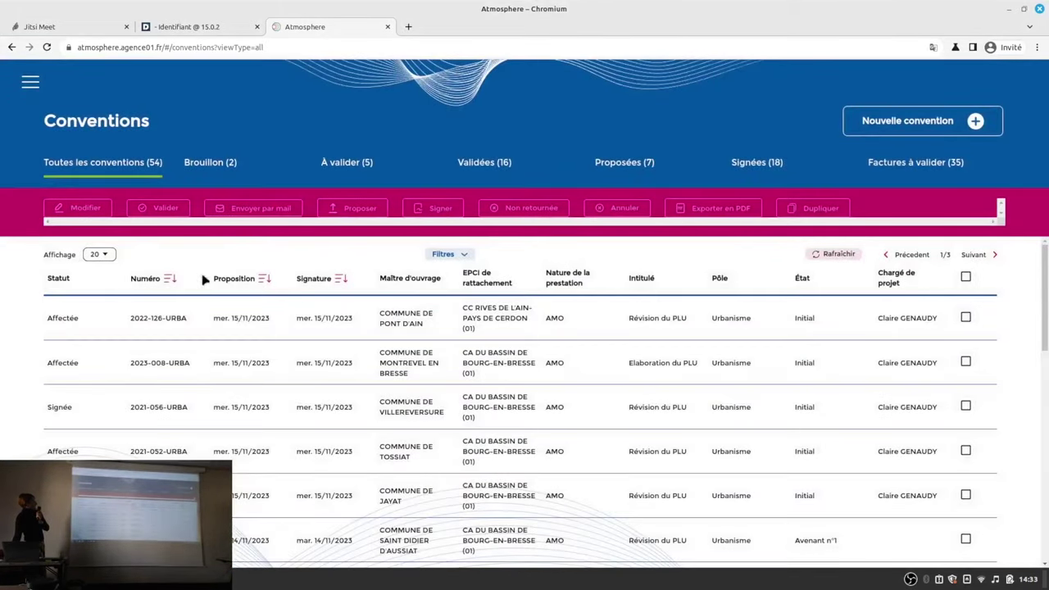
pyautogui.click(30, 83)
pyautogui.click(213, 111)
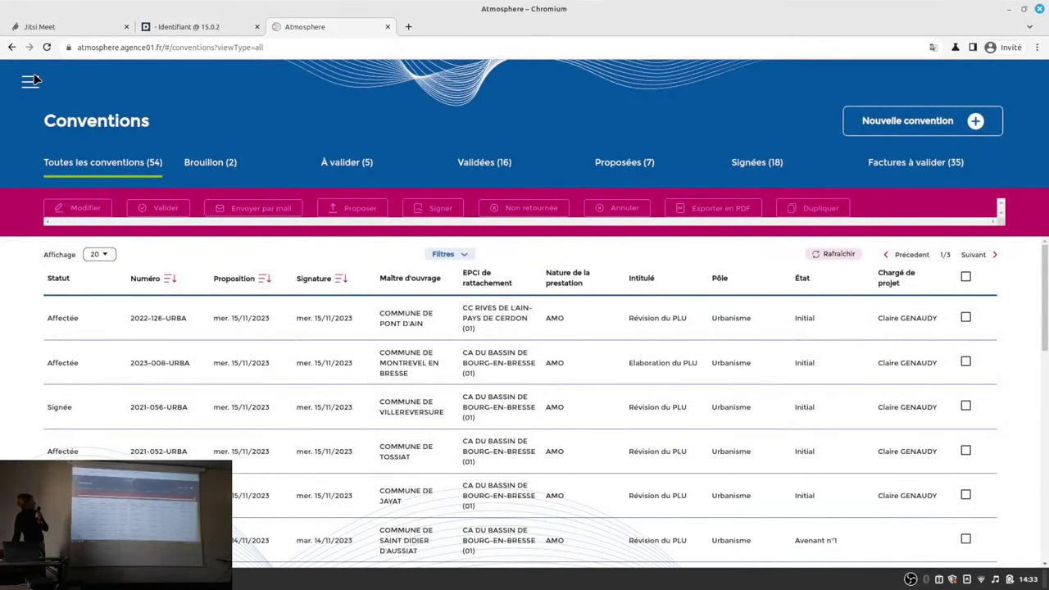
pyautogui.click(31, 81)
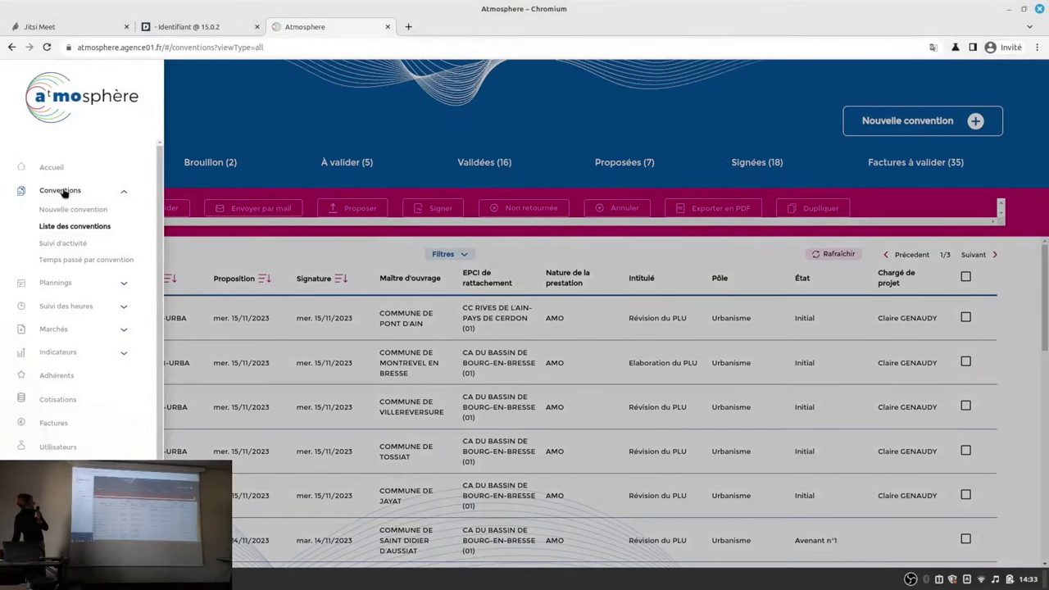
pyautogui.click(49, 378)
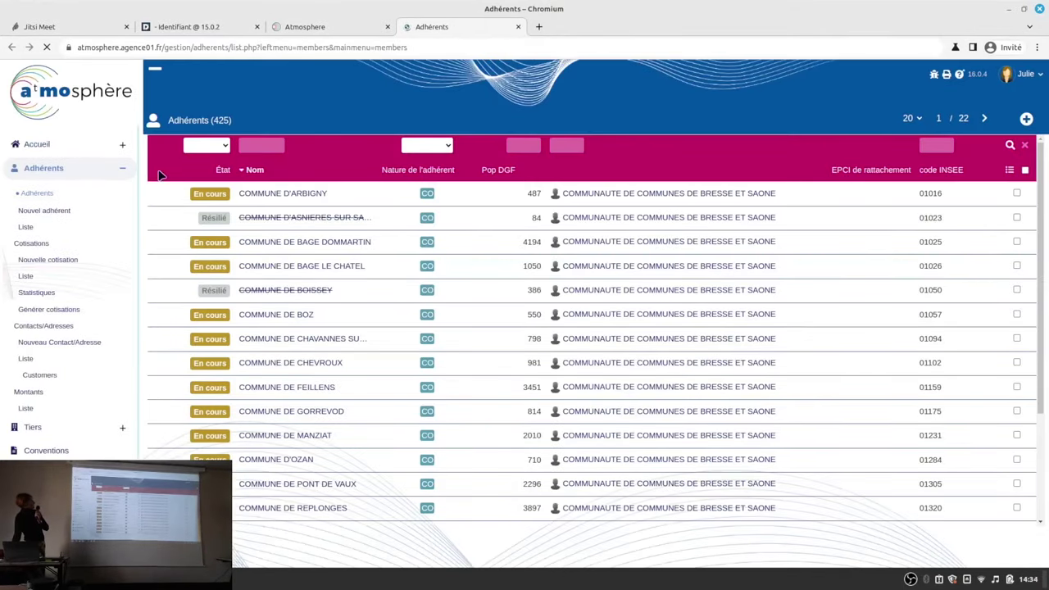
pyautogui.click(309, 30)
pyautogui.click(432, 30)
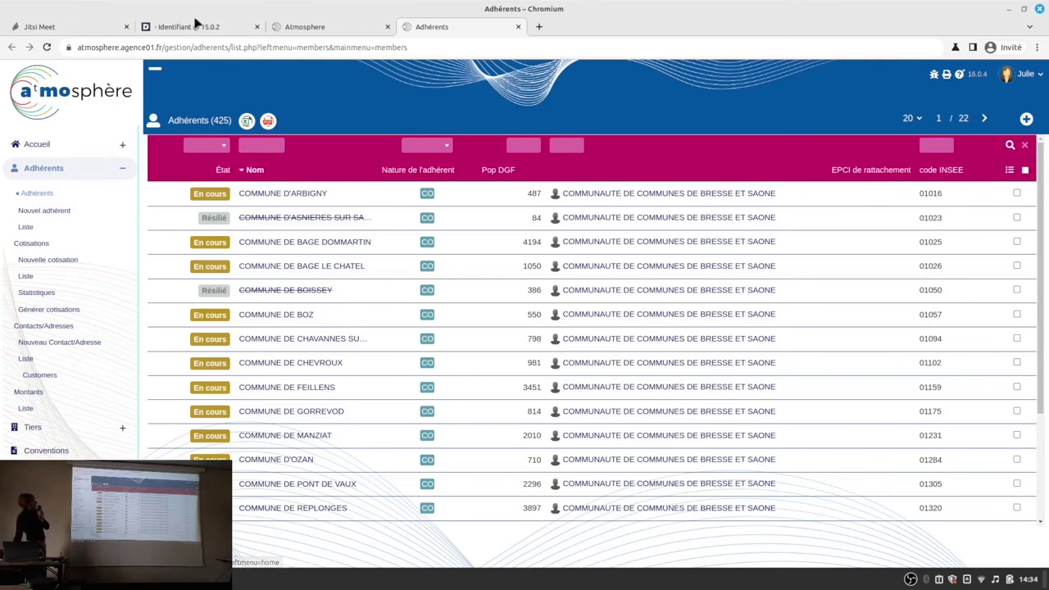
pyautogui.click(305, 27)
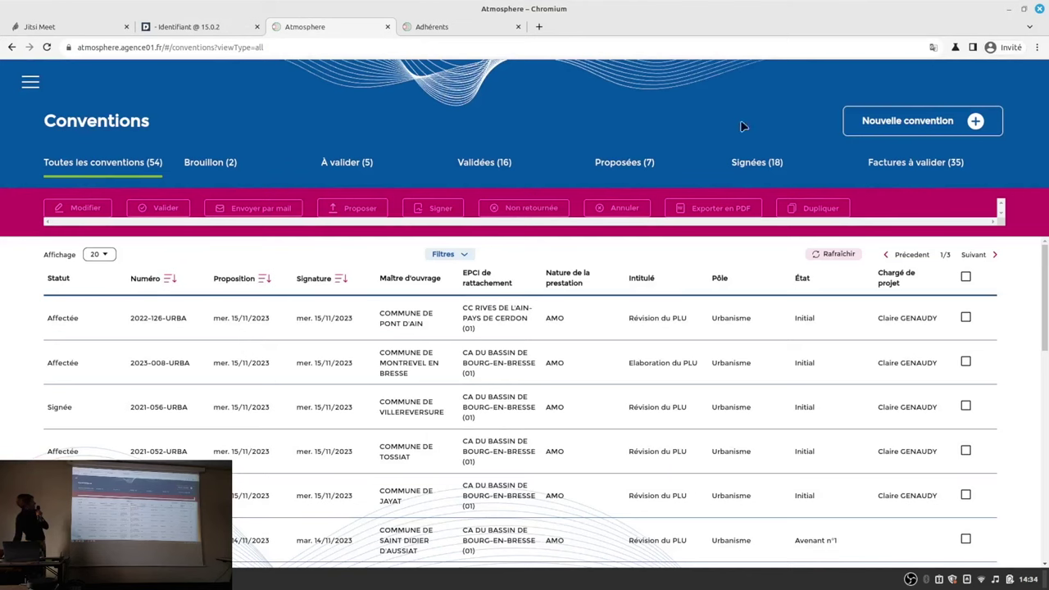
# Start a new convention and expand annex rows B, C and 01 - Marché à procédure adaptée
pyautogui.click(908, 122)
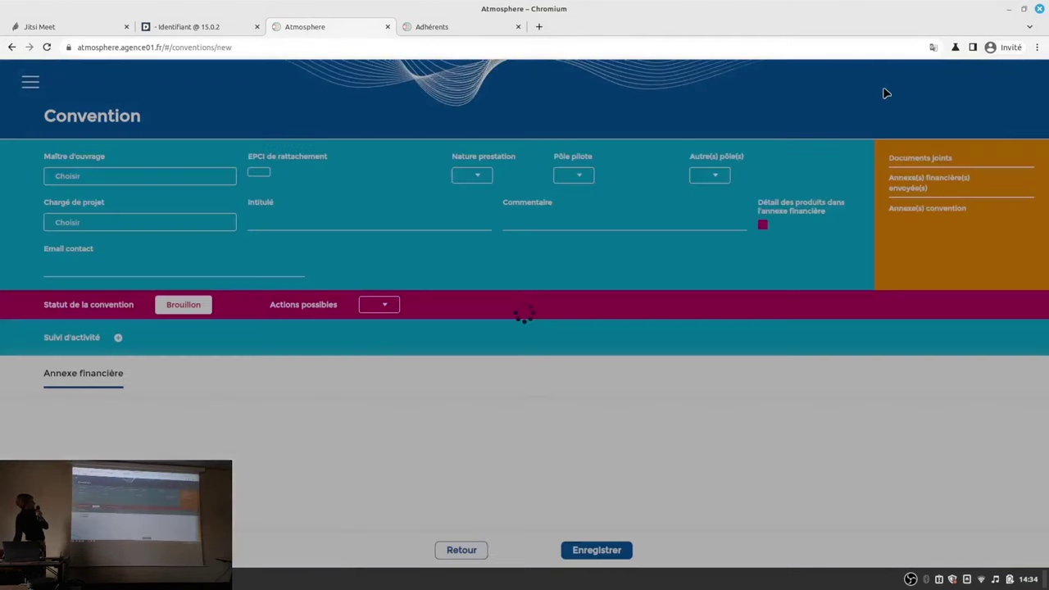
pyautogui.scroll(-2, 284, 353)
pyautogui.scroll(-2, 284, 353)
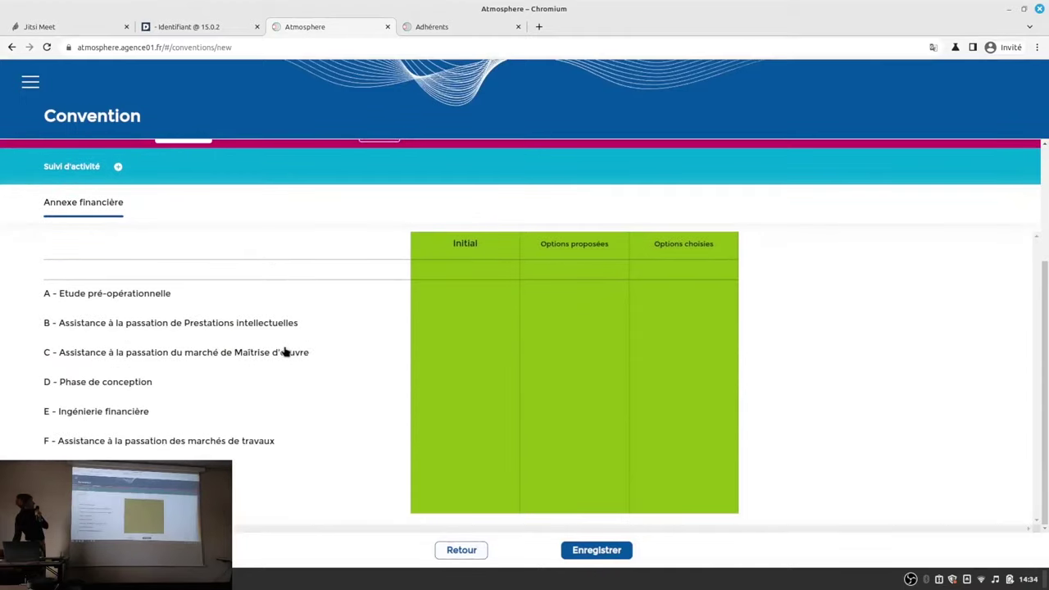
pyautogui.click(162, 324)
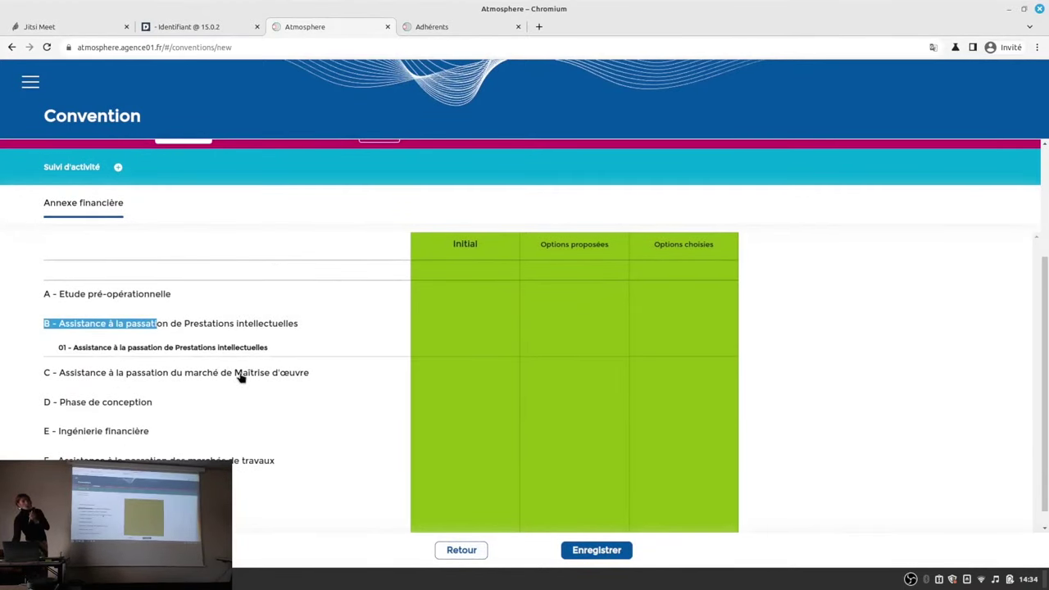
pyautogui.click(186, 376)
pyautogui.scroll(-2, 184, 395)
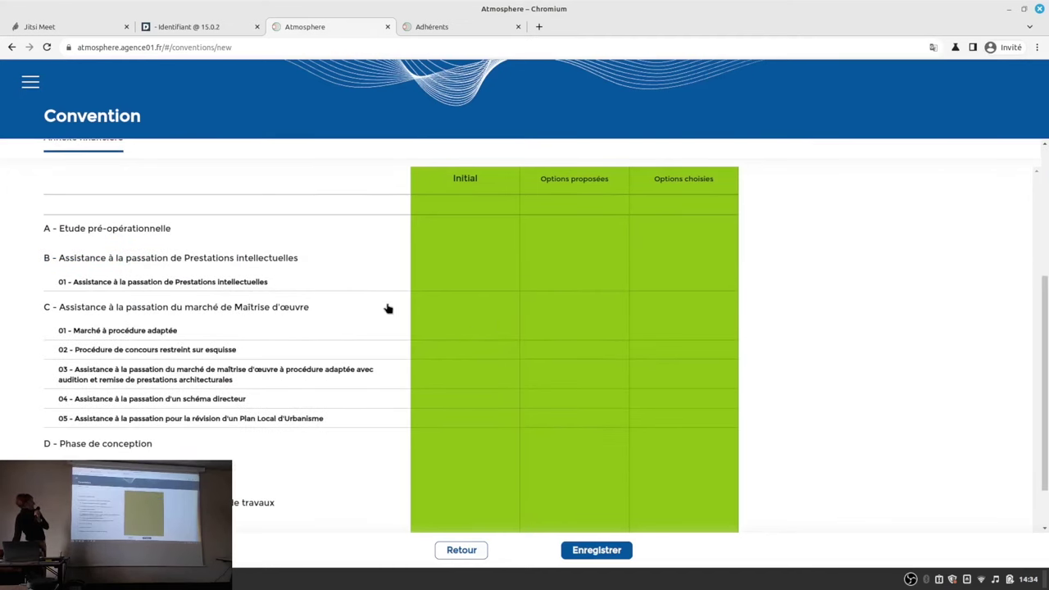
pyautogui.click(175, 332)
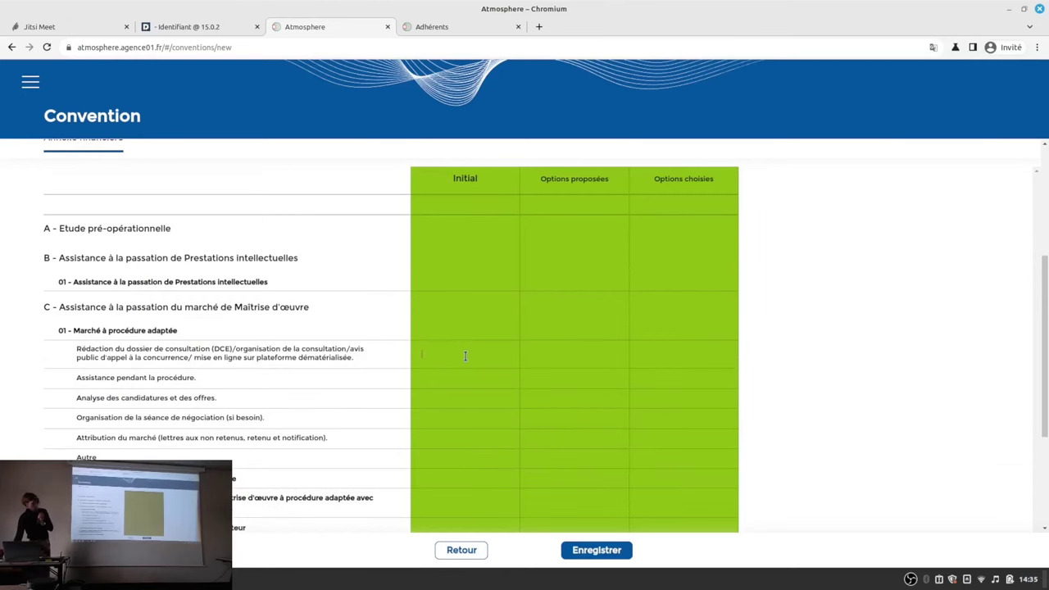
# Enter Initial quantities 2, 2 and 3, bringing the annex to 7 days and 3 150.00 €
pyautogui.write('1')
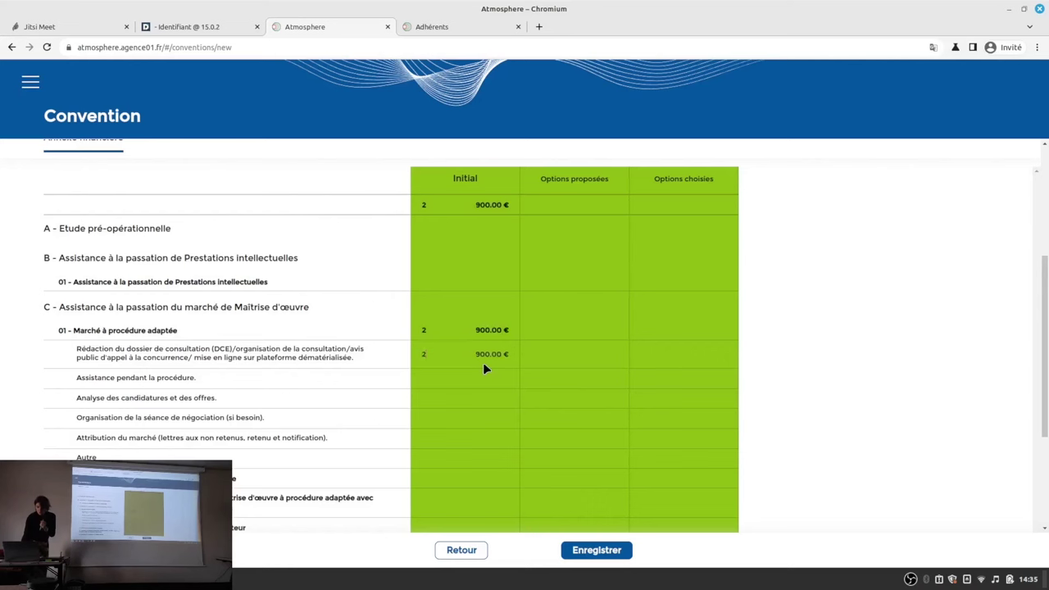
pyautogui.press('BackSpace')
pyautogui.write('22')
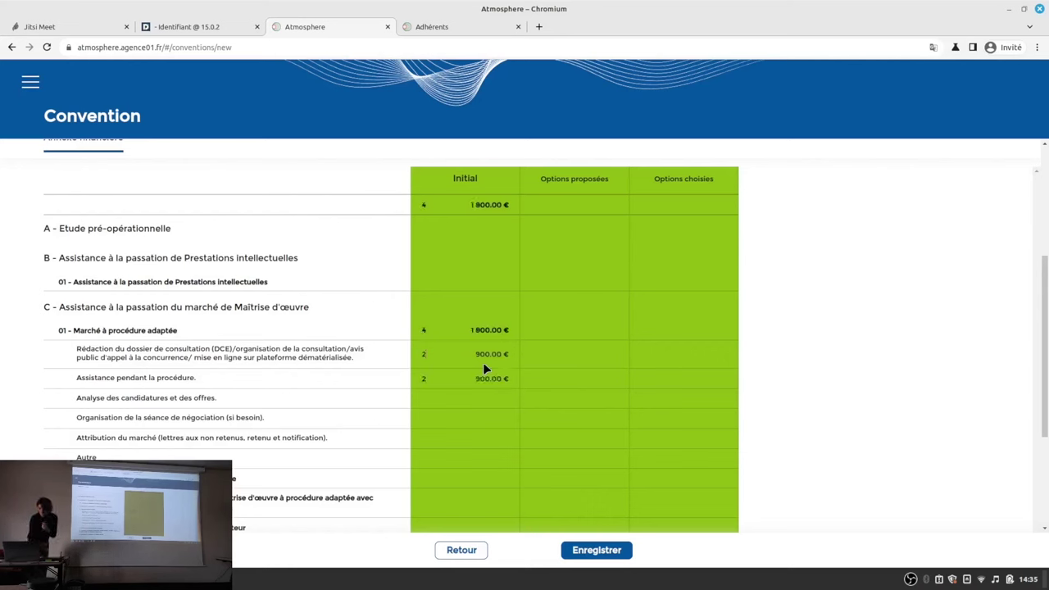
pyautogui.press('Tab')
pyautogui.write('3')
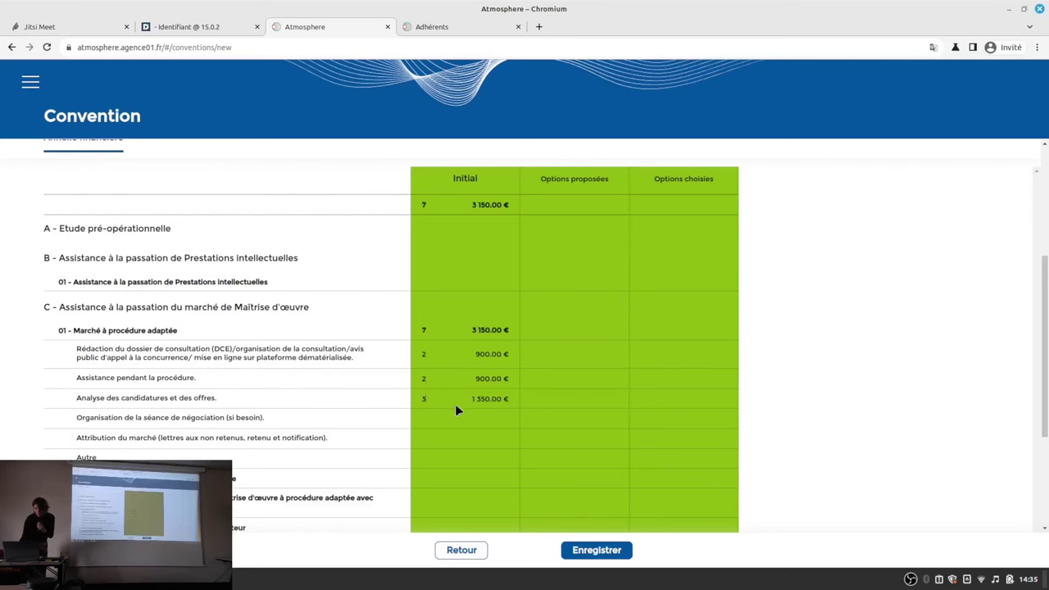
pyautogui.scroll(-3, 442, 418)
pyautogui.scroll(6, 443, 418)
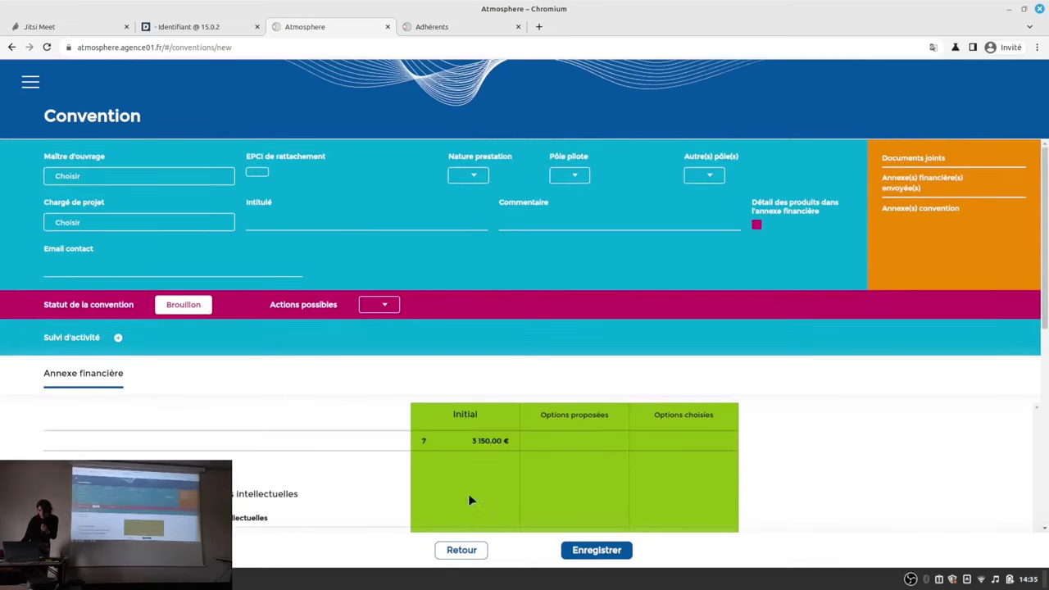
# Choose the Maître d'ouvrage and enter 'test' as the convention title
pyautogui.click(602, 551)
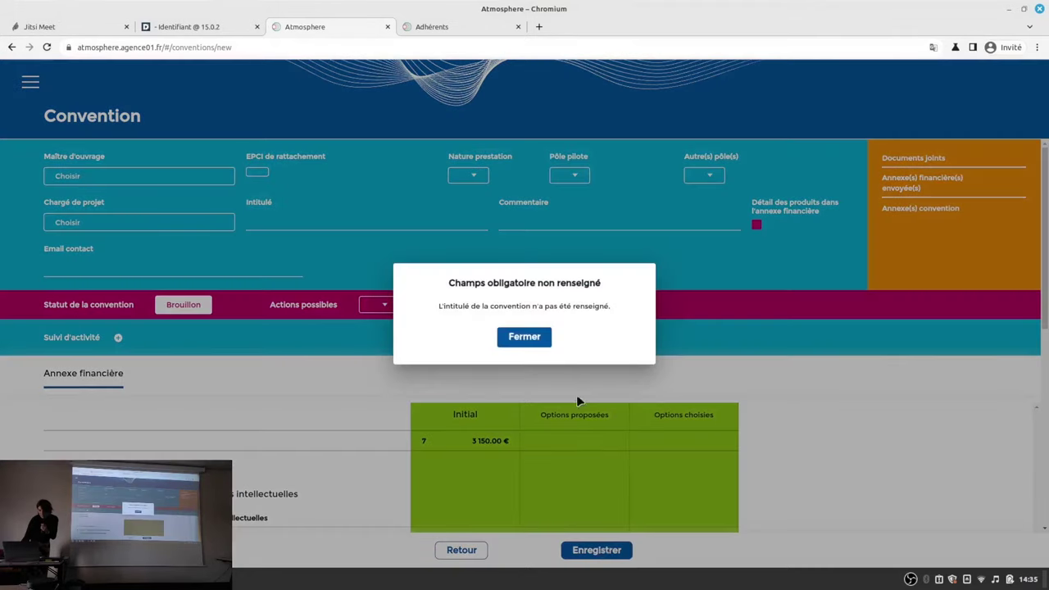
pyautogui.click(545, 347)
pyautogui.click(222, 176)
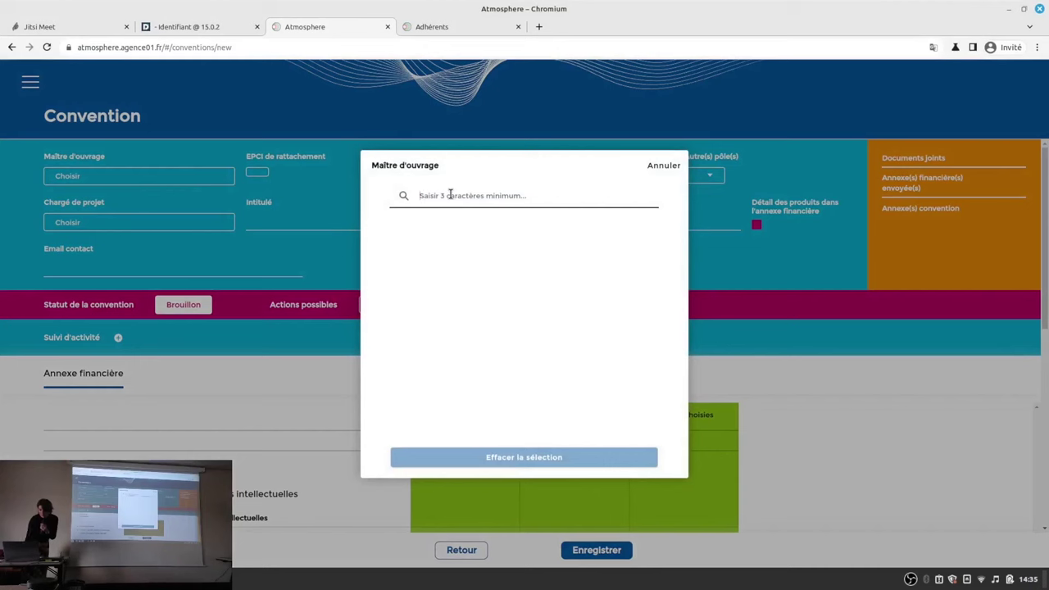
pyautogui.write('comm')
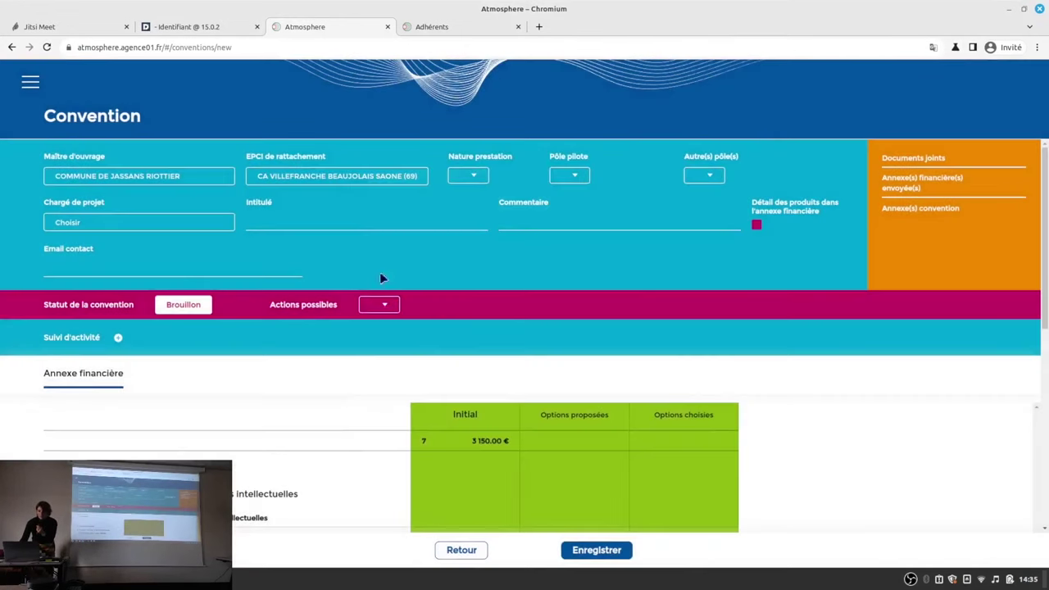
pyautogui.click(295, 219)
pyautogui.write('tes')
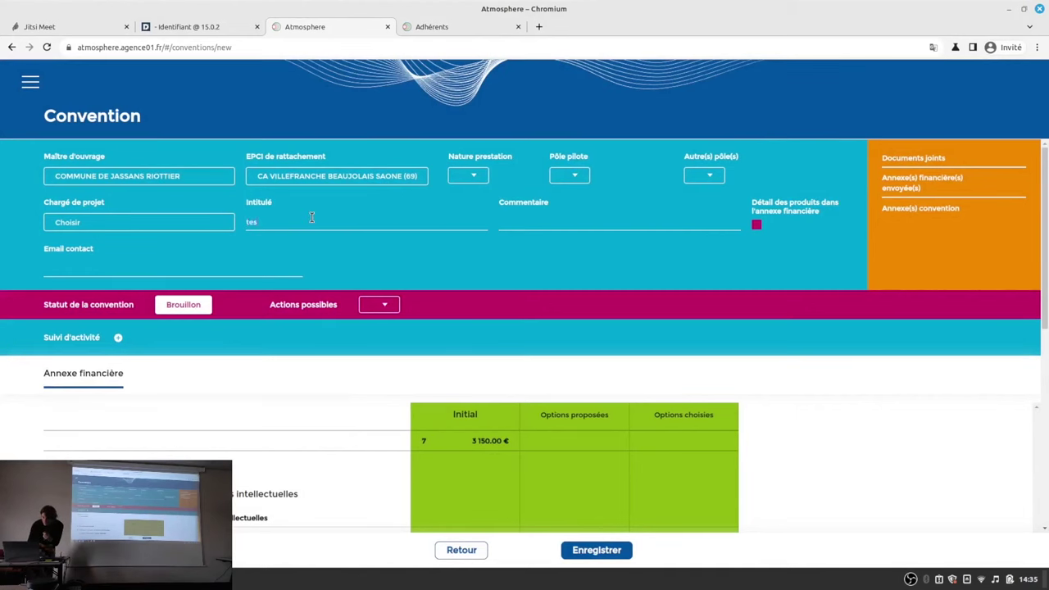
pyautogui.write('t')
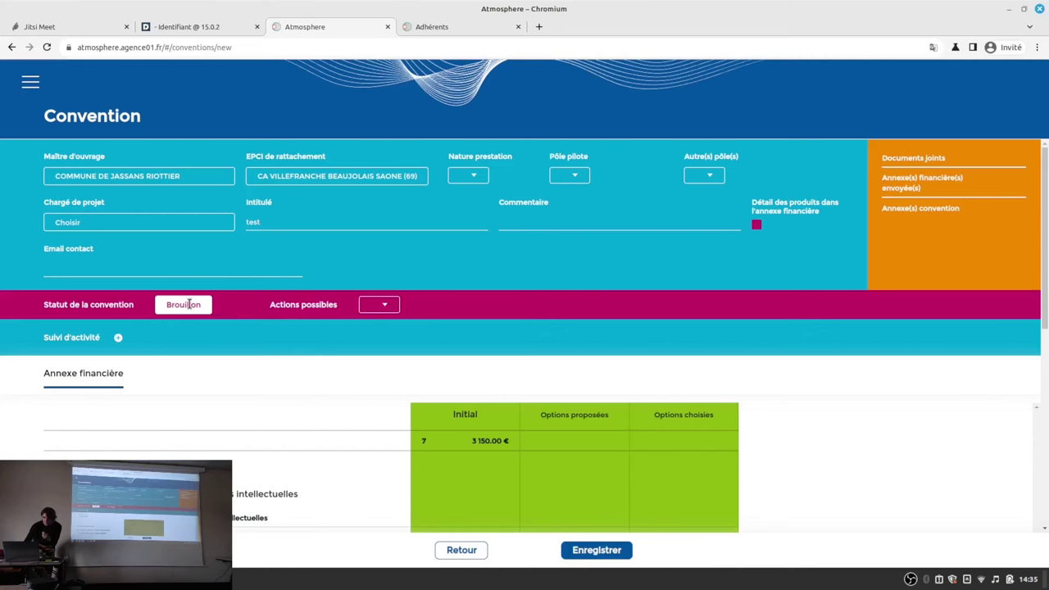
# Set Pôle pilote to Bâtiment and Nature prestation to AMO, and save convention 2023-179-BATI
pyautogui.click(385, 304)
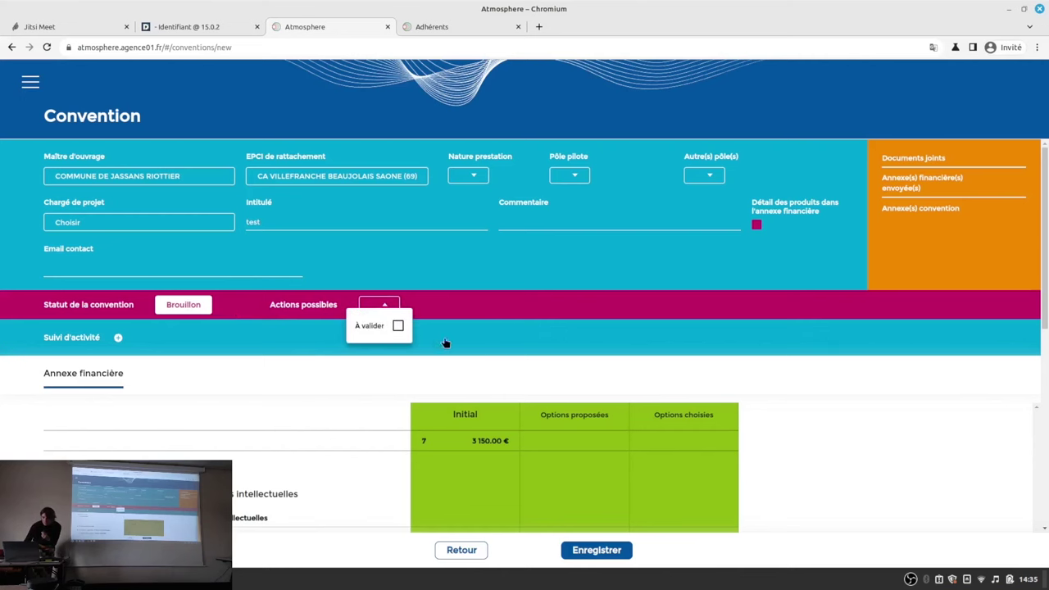
pyautogui.click(583, 548)
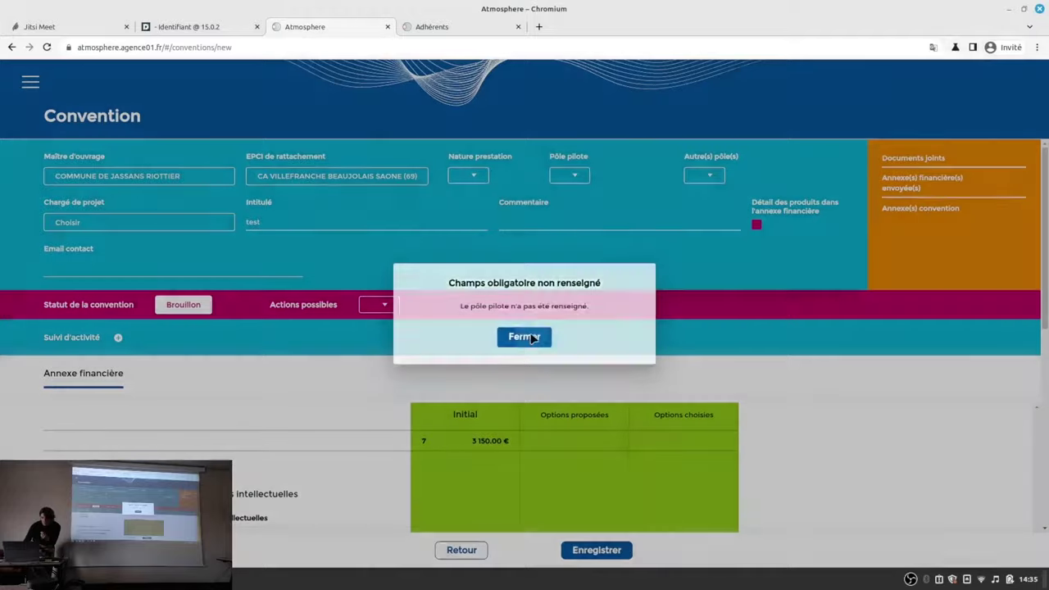
pyautogui.click(525, 337)
pyautogui.click(571, 172)
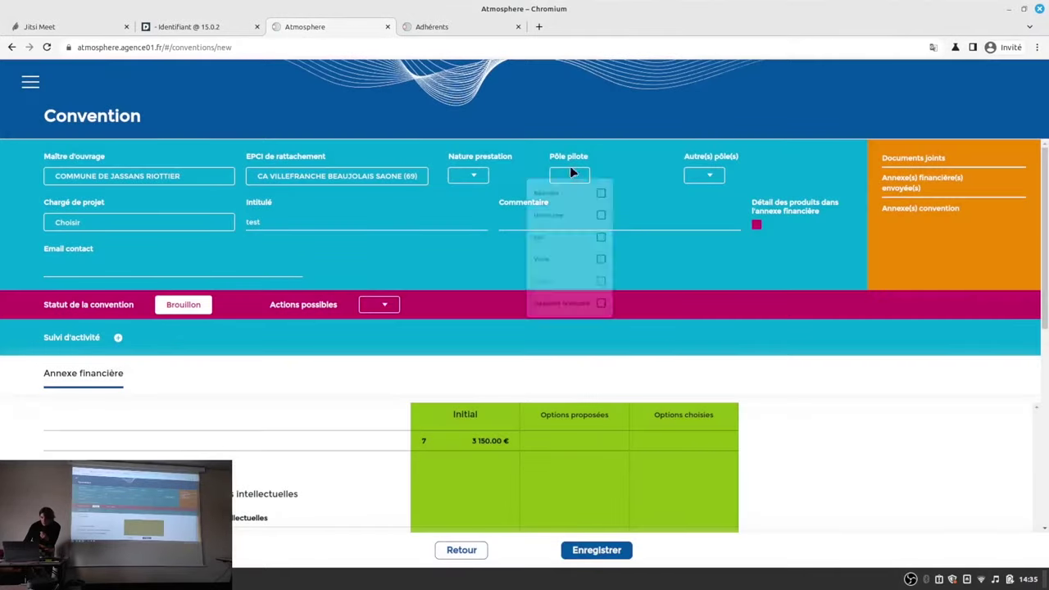
pyautogui.click(554, 197)
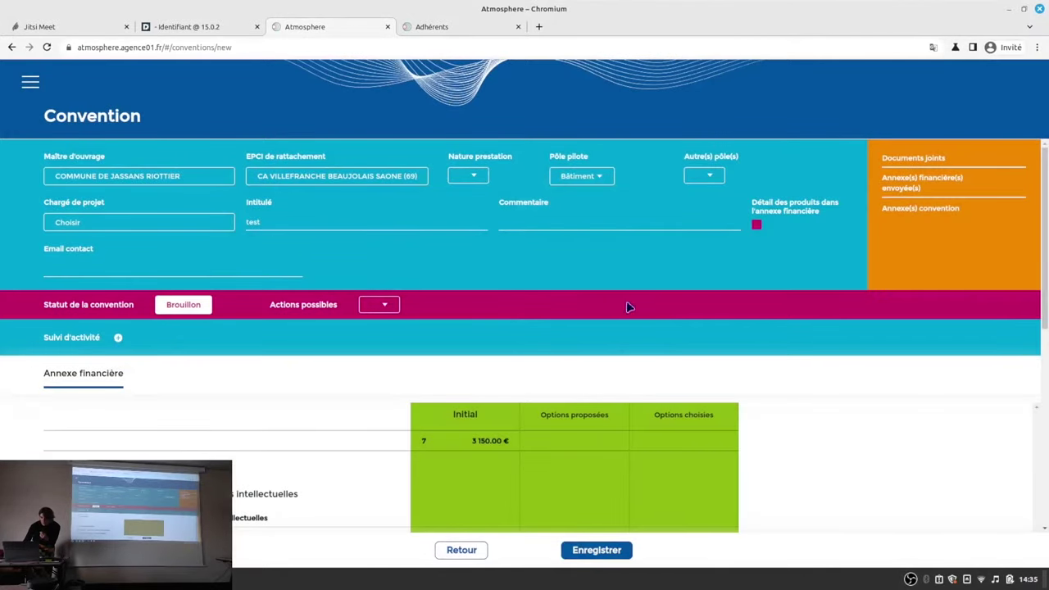
pyautogui.click(591, 550)
pyautogui.click(526, 338)
pyautogui.click(470, 179)
pyautogui.click(477, 197)
pyautogui.click(604, 553)
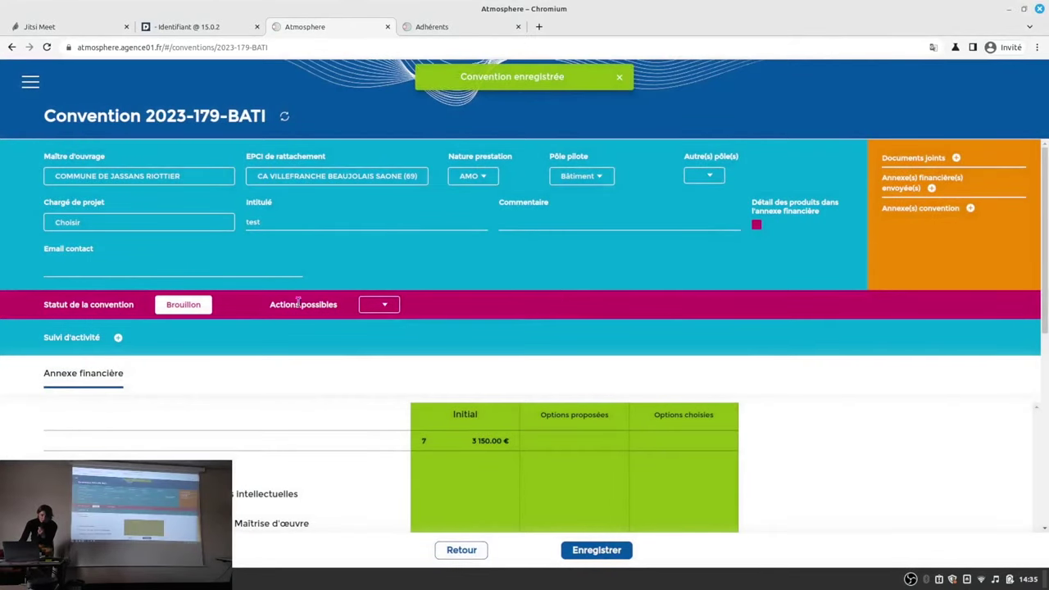
# Move the convention's status from Brouillon to À valider and save
pyautogui.click(370, 307)
pyautogui.click(378, 323)
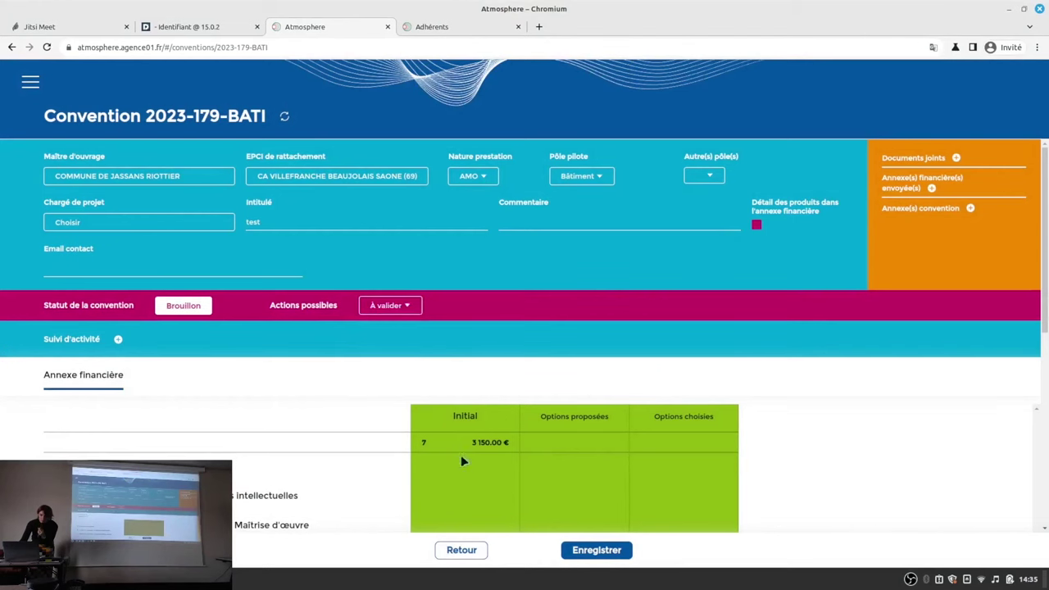
pyautogui.click(577, 550)
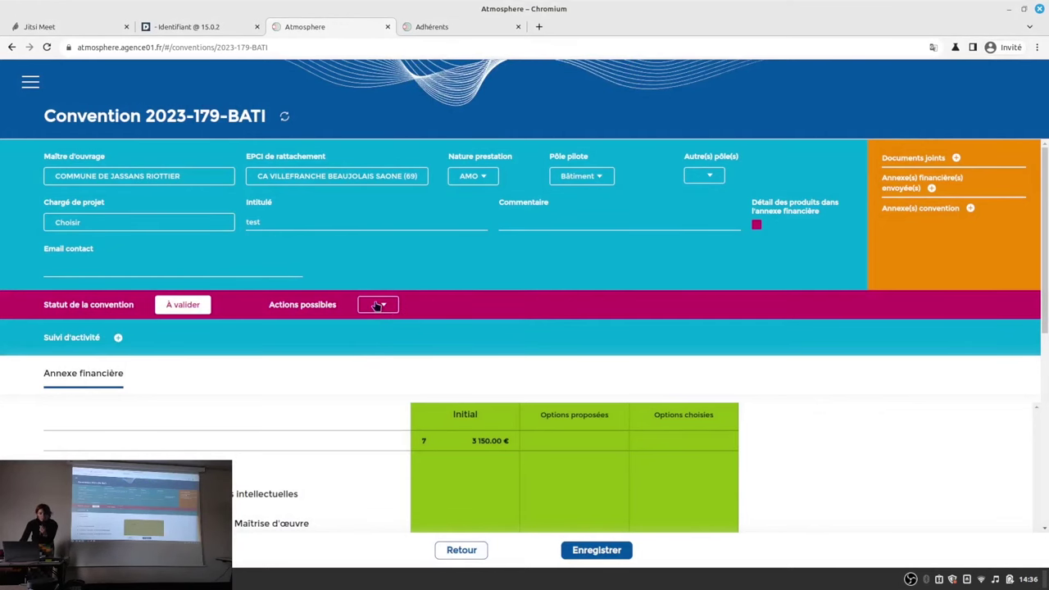
# Set 2023-179-BATI's status to Validée and save, checking the annex still totals 3 150.00 €
pyautogui.click(380, 305)
pyautogui.click(390, 328)
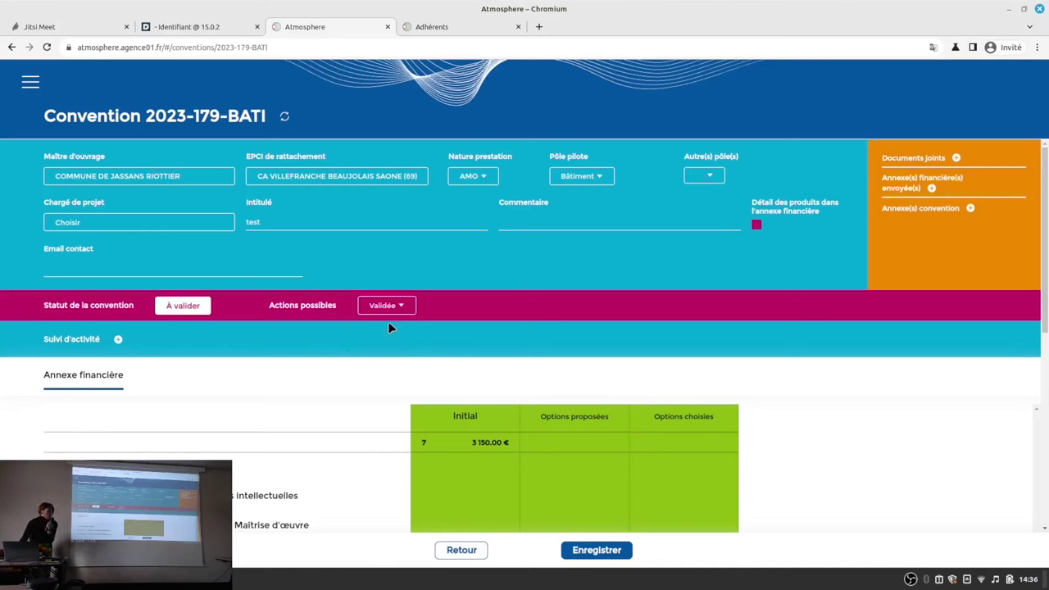
pyautogui.click(584, 545)
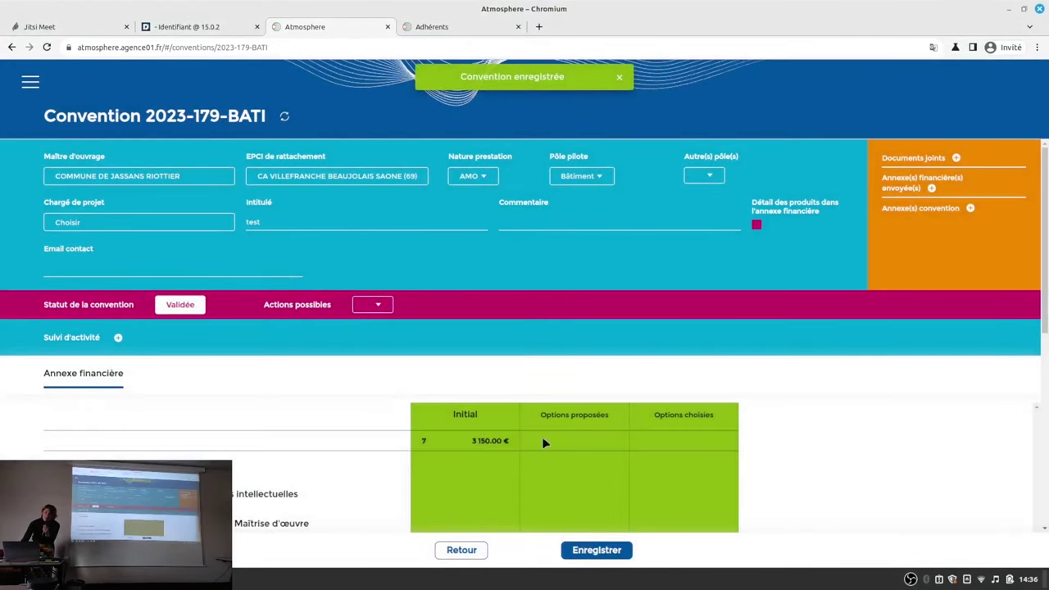
pyautogui.scroll(-5, 541, 439)
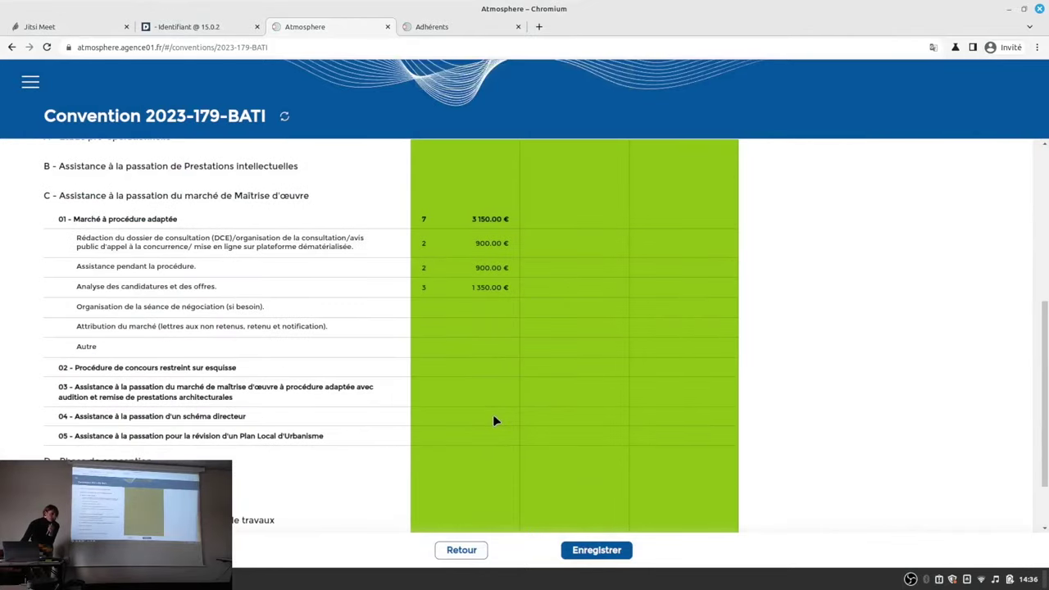
pyautogui.scroll(2, 494, 420)
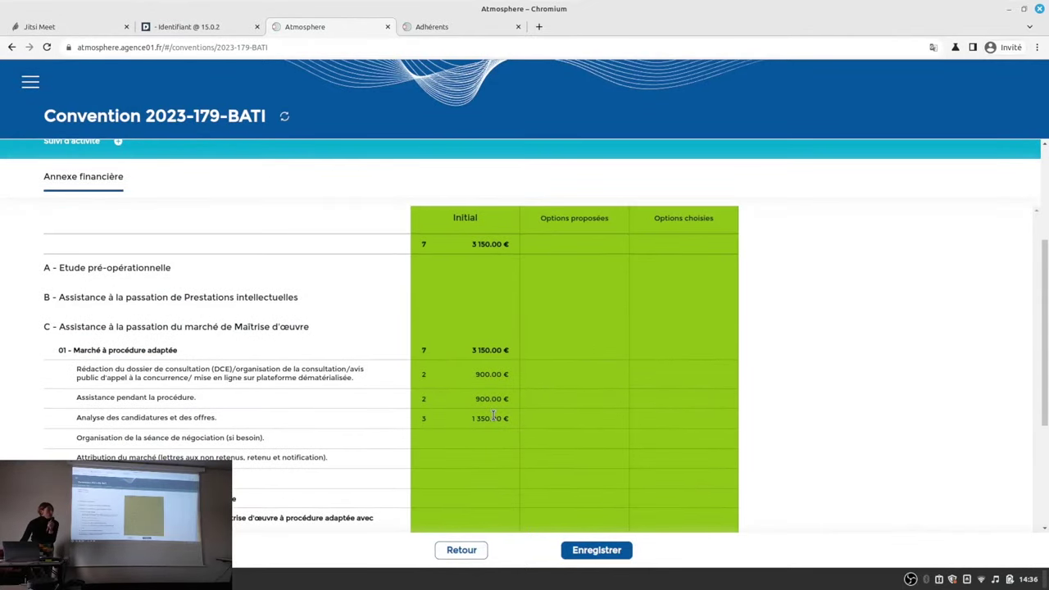
pyautogui.scroll(3, 494, 418)
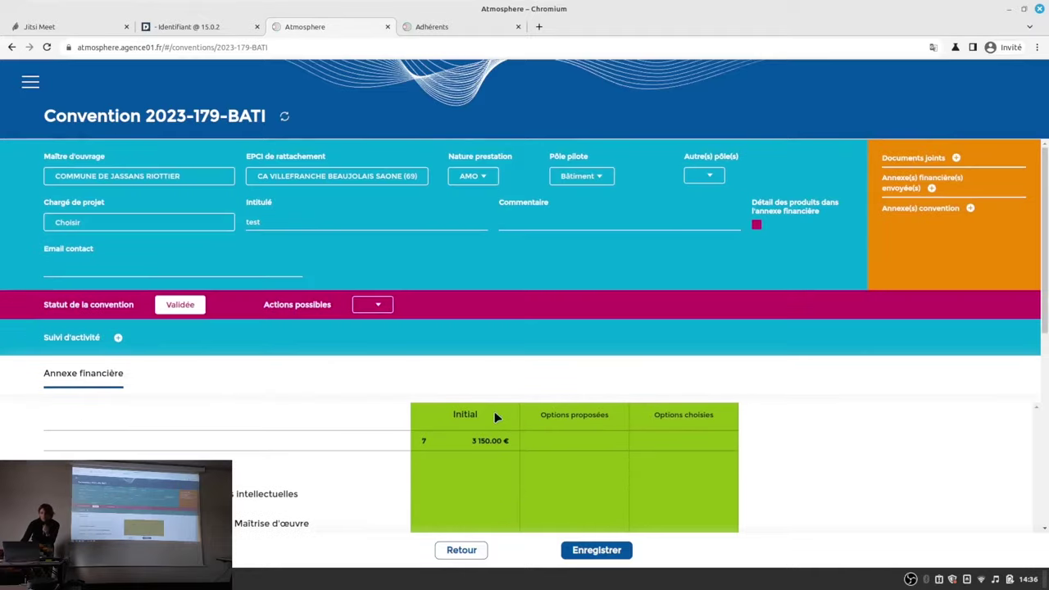
pyautogui.click(35, 83)
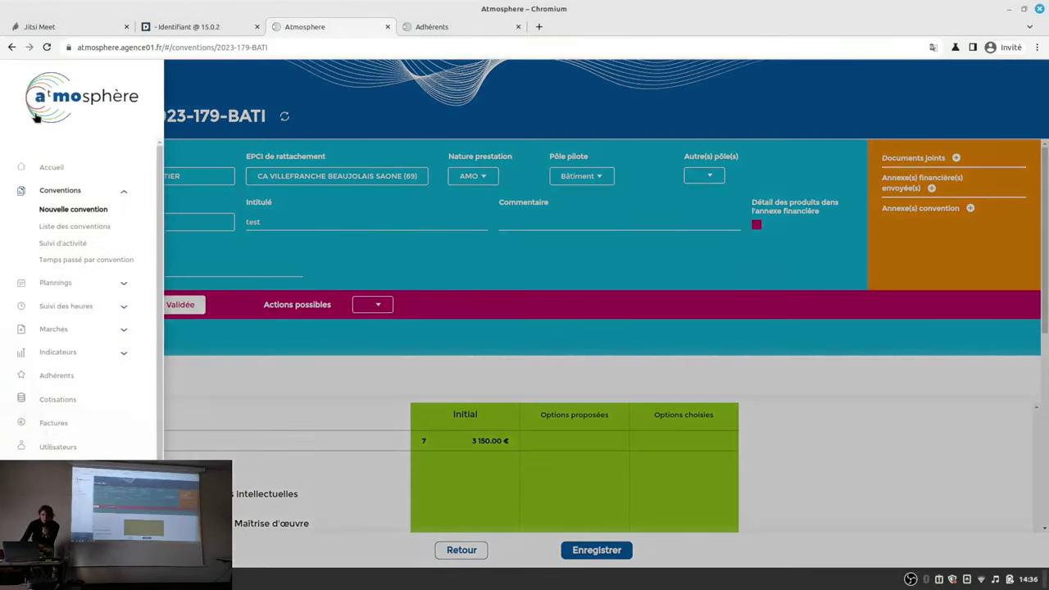
# Export convention 2023-179-BATI from the conventions list as a PDF and review its six pages
pyautogui.click(73, 227)
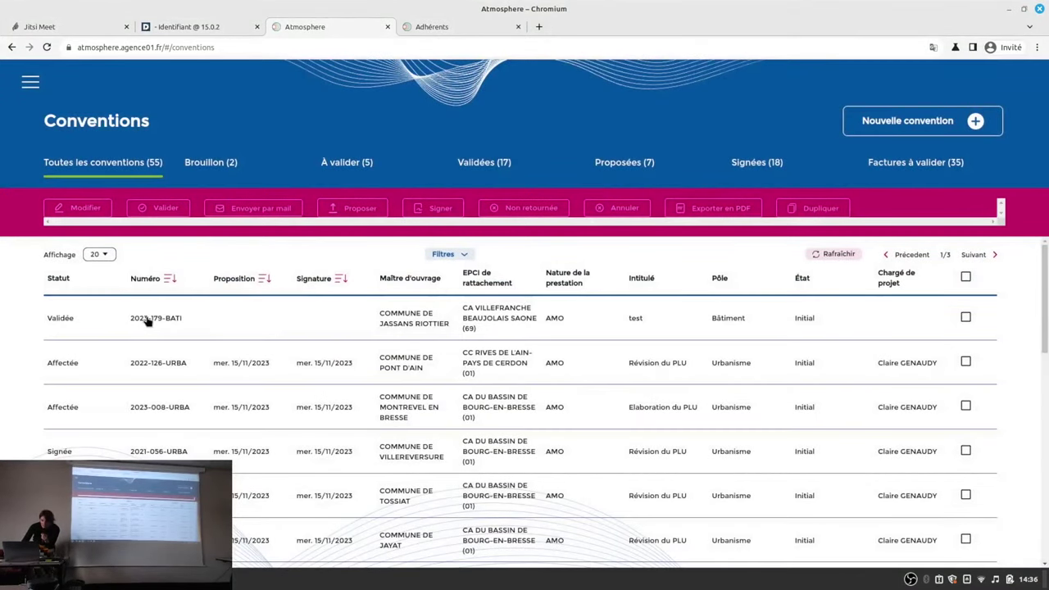
pyautogui.click(148, 321)
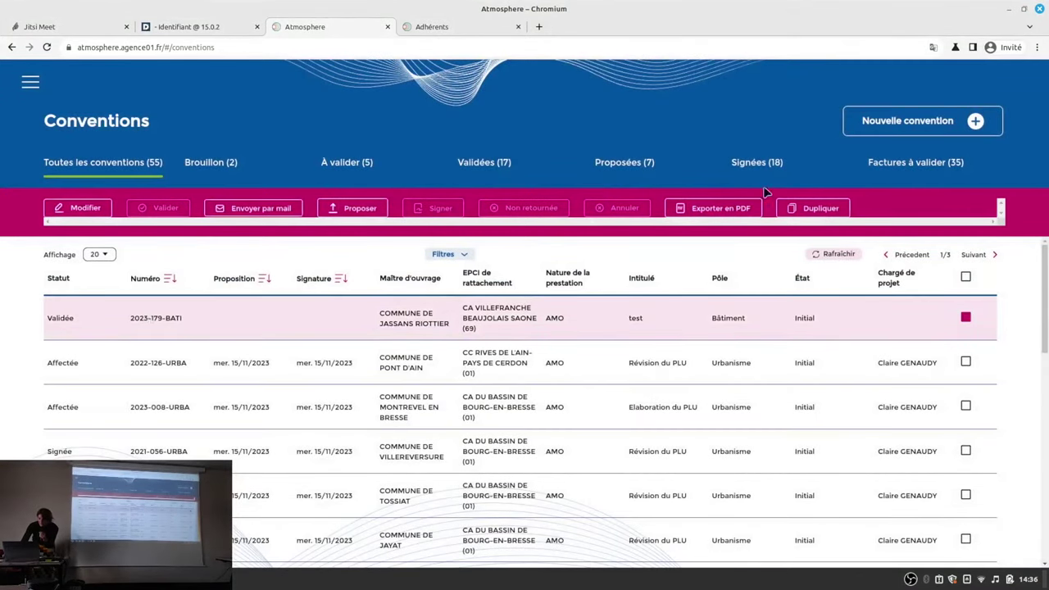
pyautogui.click(712, 211)
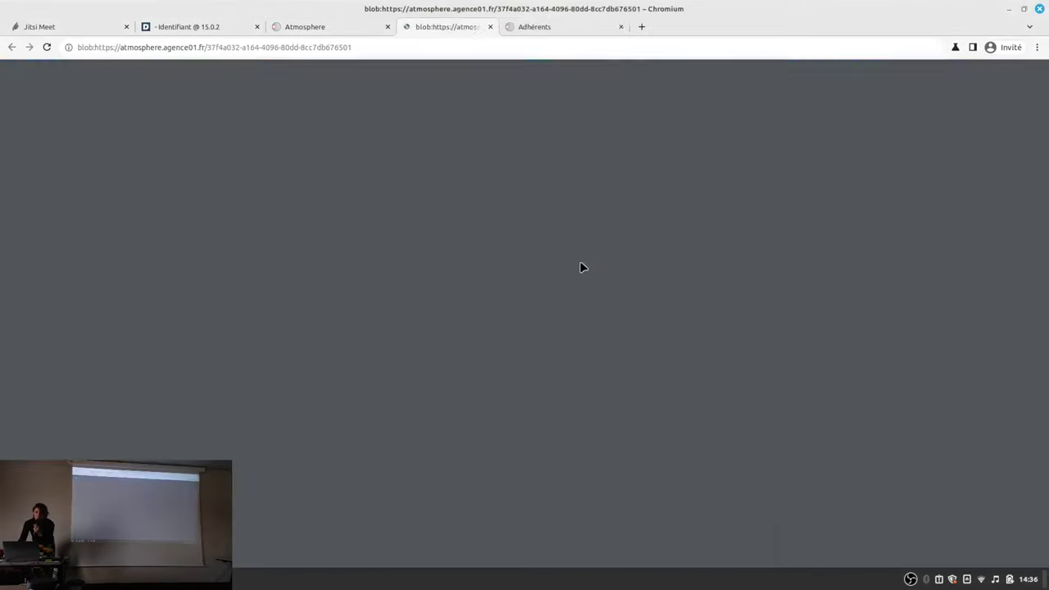
pyautogui.scroll(-10, 513, 278)
pyautogui.scroll(-15, 576, 278)
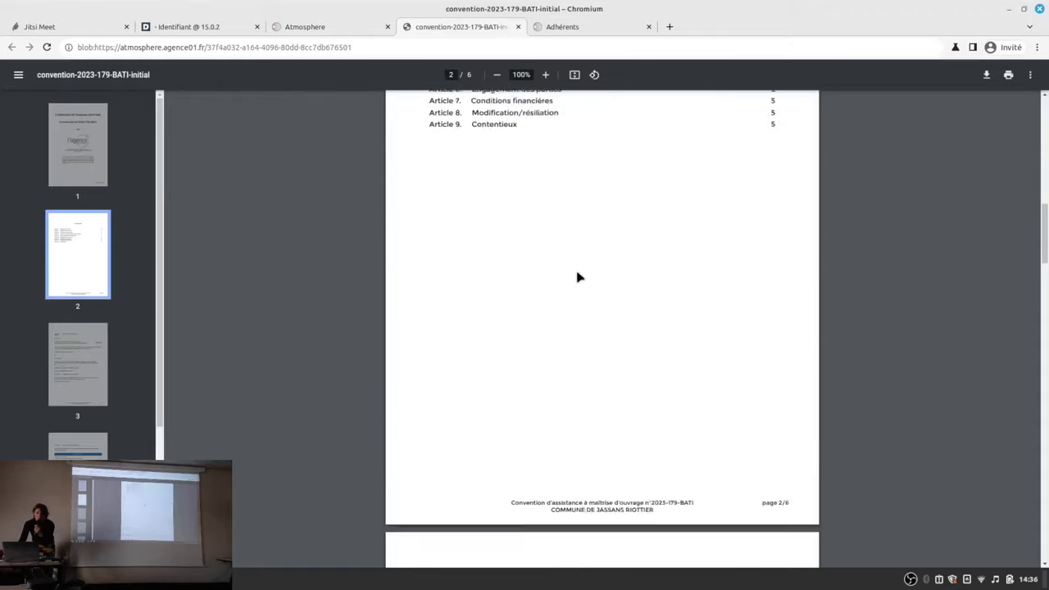
pyautogui.scroll(-15, 577, 272)
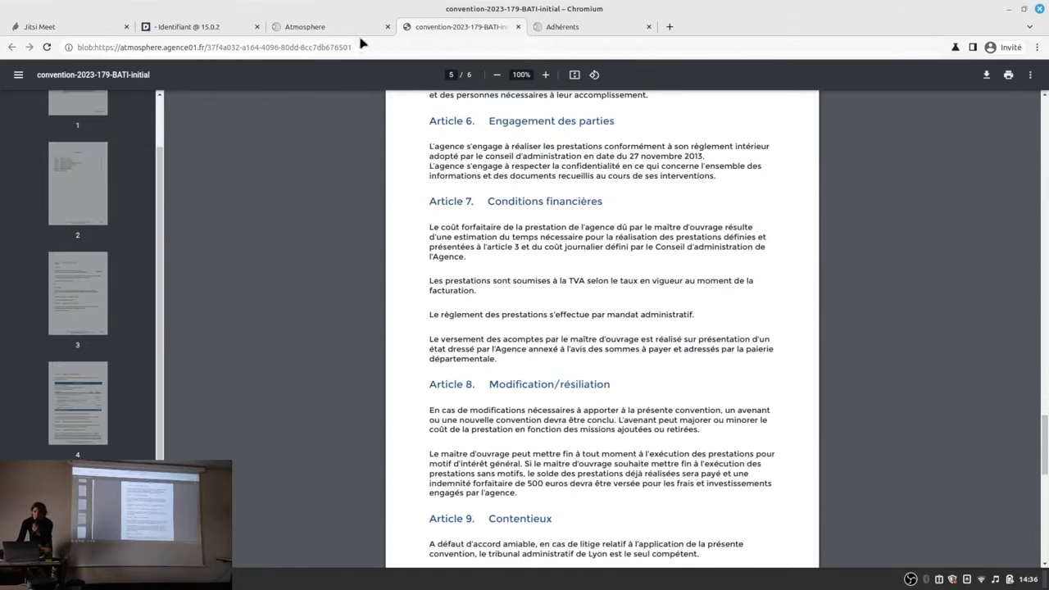
pyautogui.click(365, 27)
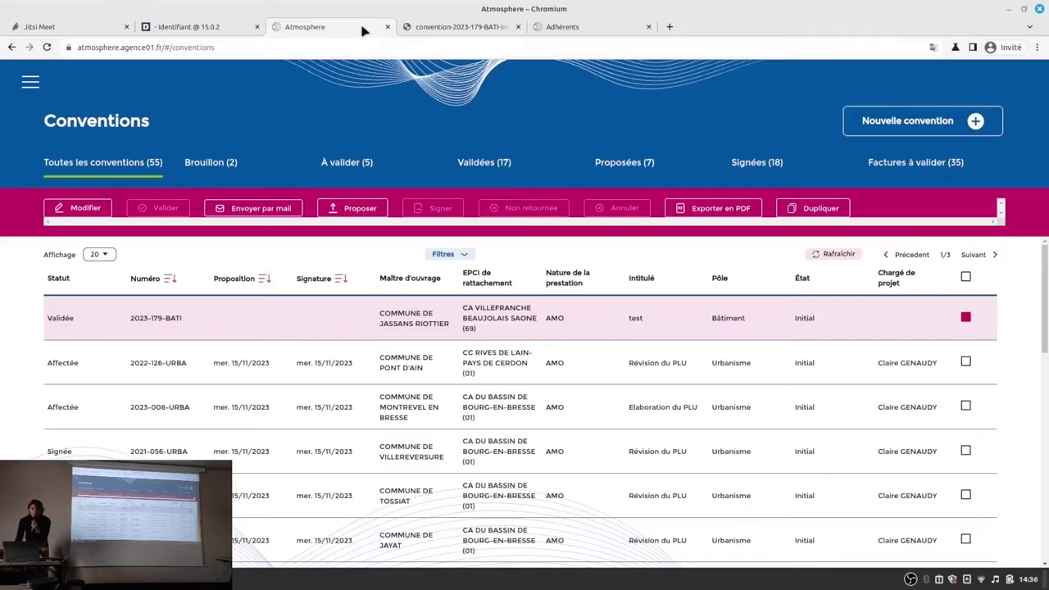
# Discard the 'PROPOSITION DE CONVENTION – test' e-mail draft and cancel saving the convention PDF
pyautogui.click(276, 209)
pyautogui.click(563, 338)
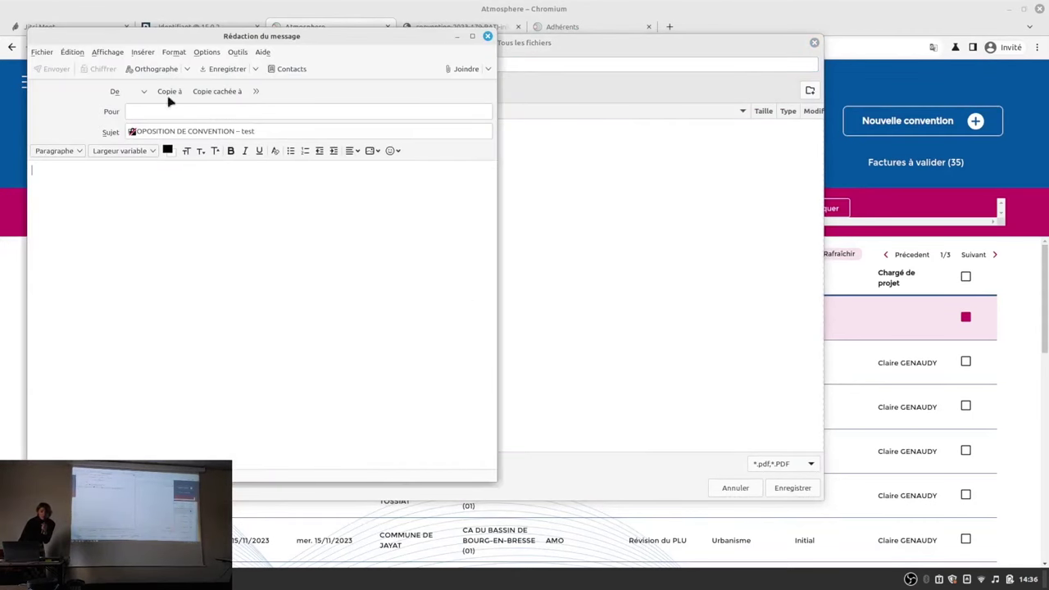
pyautogui.click(213, 175)
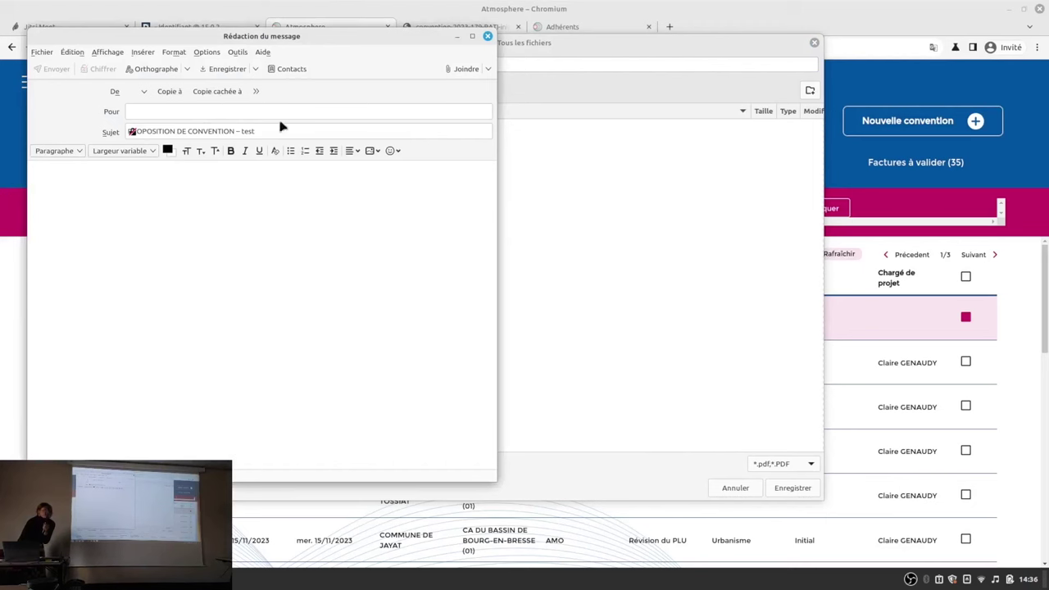
pyautogui.click(487, 36)
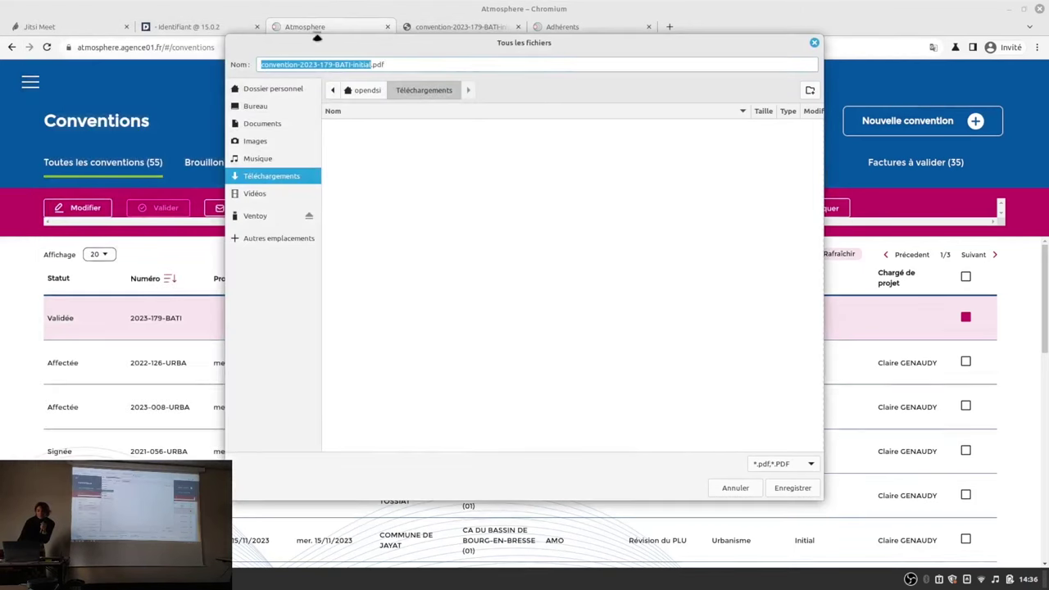
pyautogui.click(741, 488)
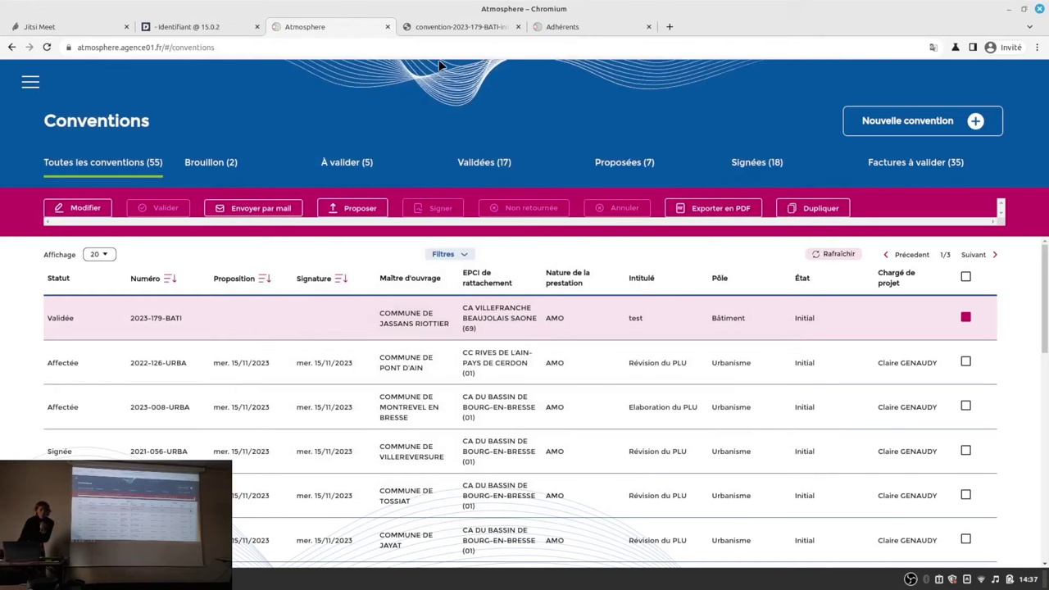
# Edit convention 2023-179-BATI and save its status as Proposée
pyautogui.click(169, 318)
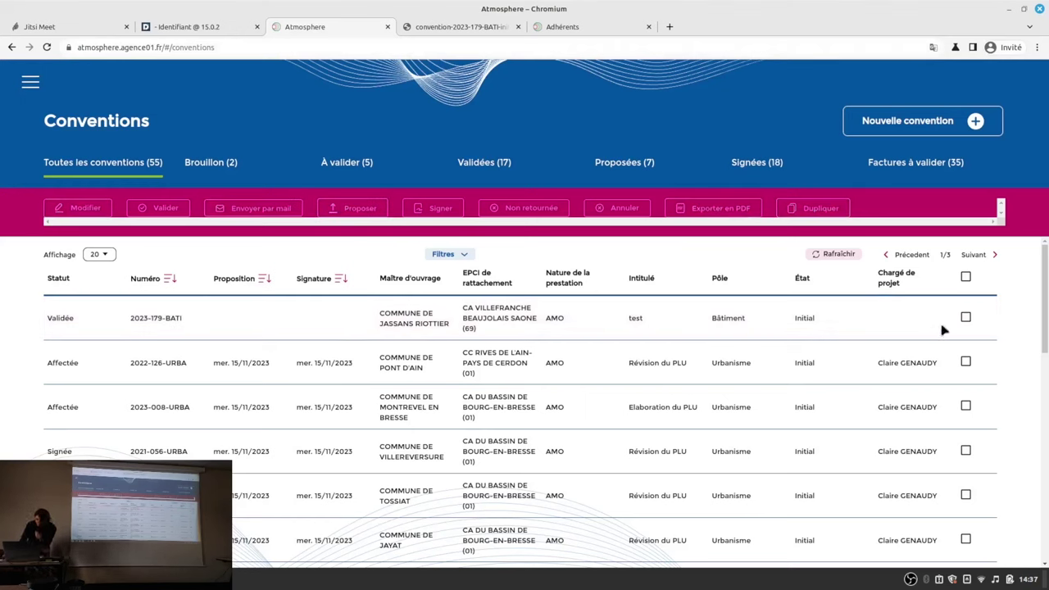
pyautogui.click(966, 318)
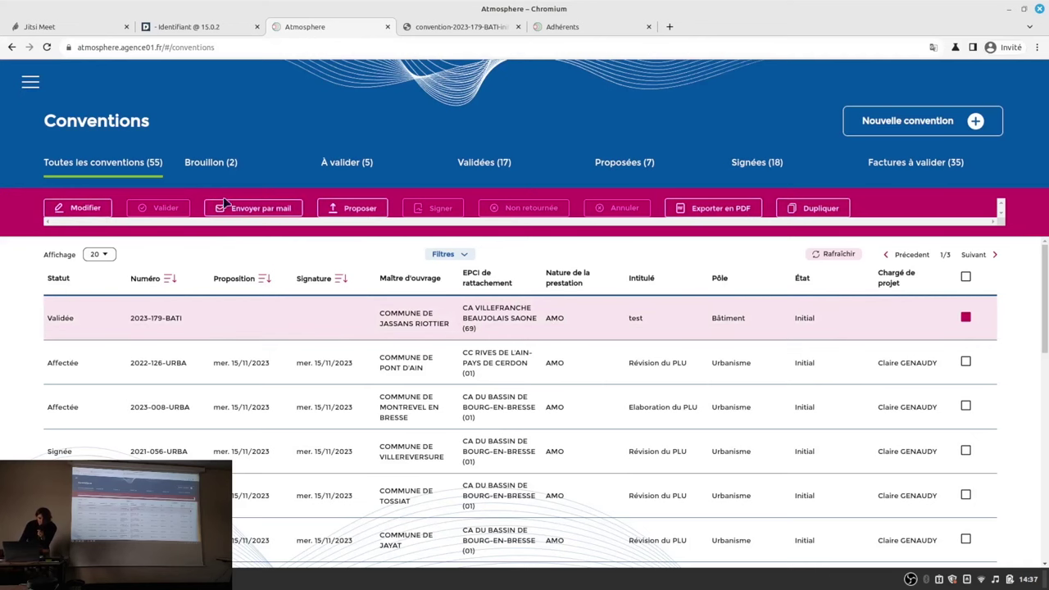
pyautogui.click(86, 207)
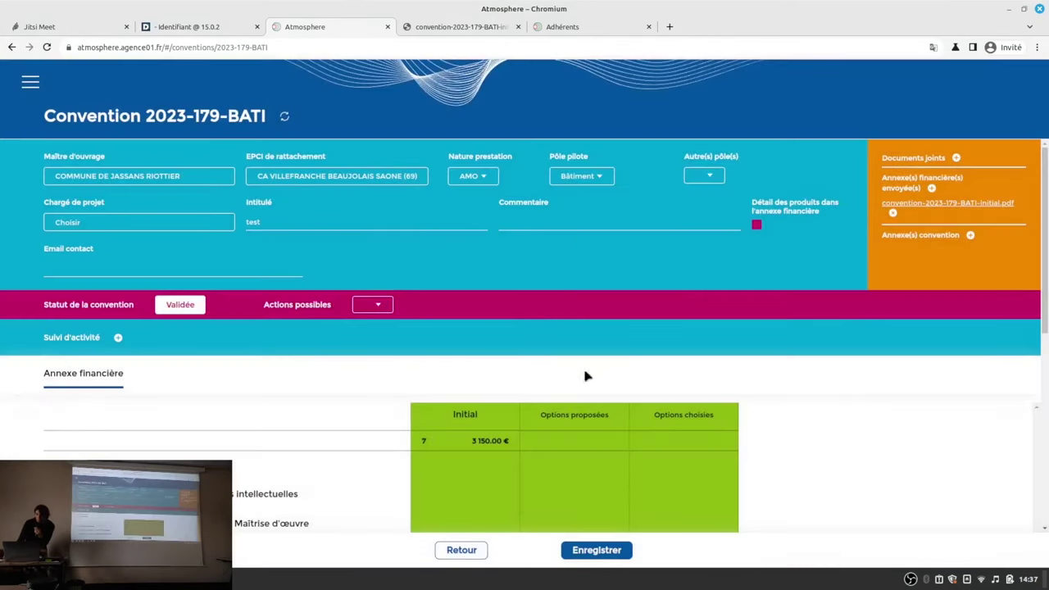
pyautogui.scroll(-3, 874, 382)
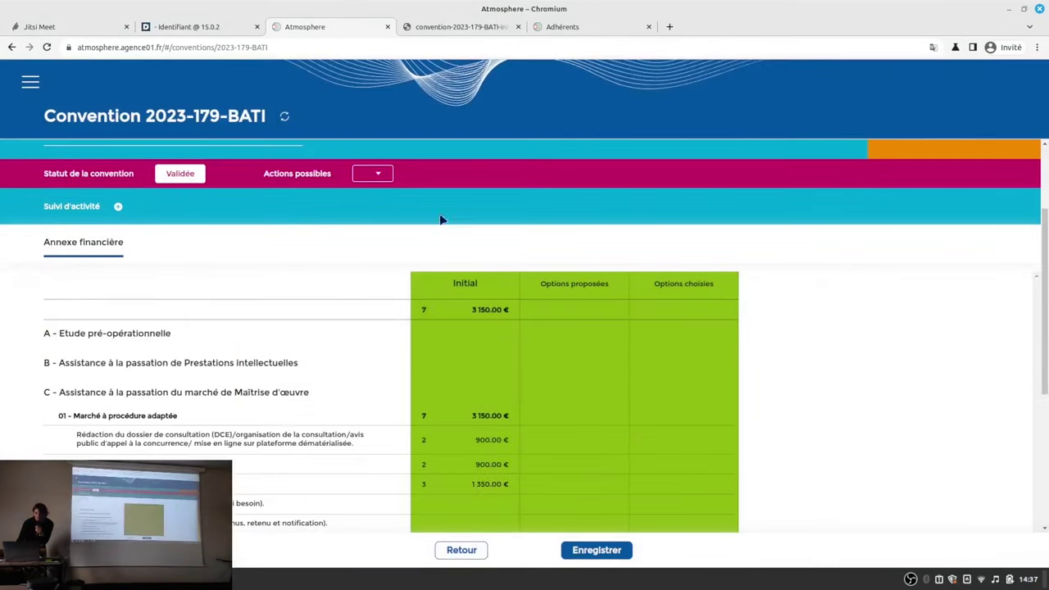
pyautogui.click(365, 174)
pyautogui.click(373, 198)
pyautogui.click(573, 555)
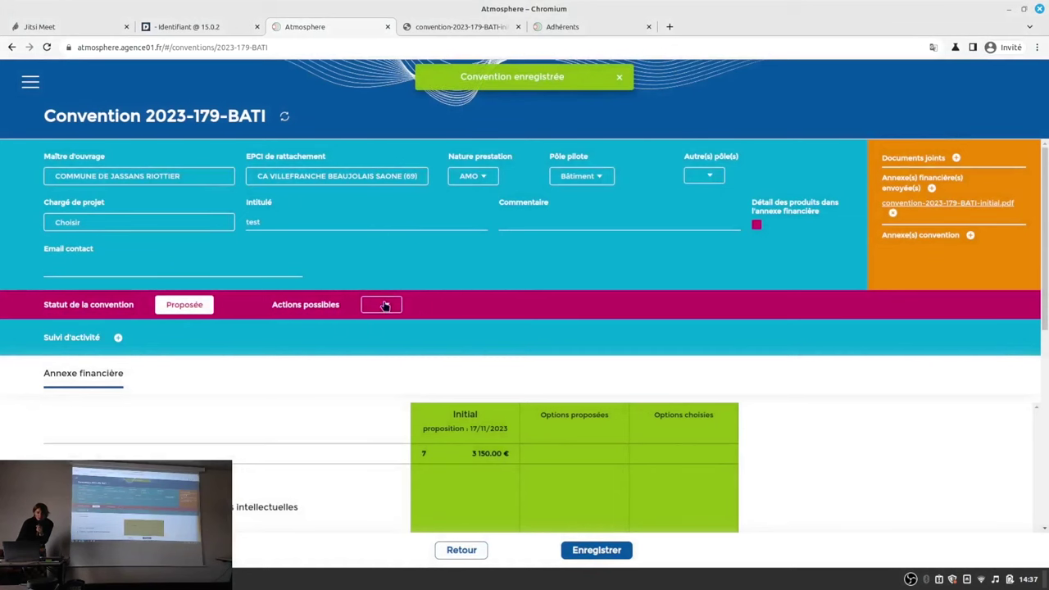
# Advance the convention's status to Signée and save
pyautogui.click(381, 304)
pyautogui.click(387, 327)
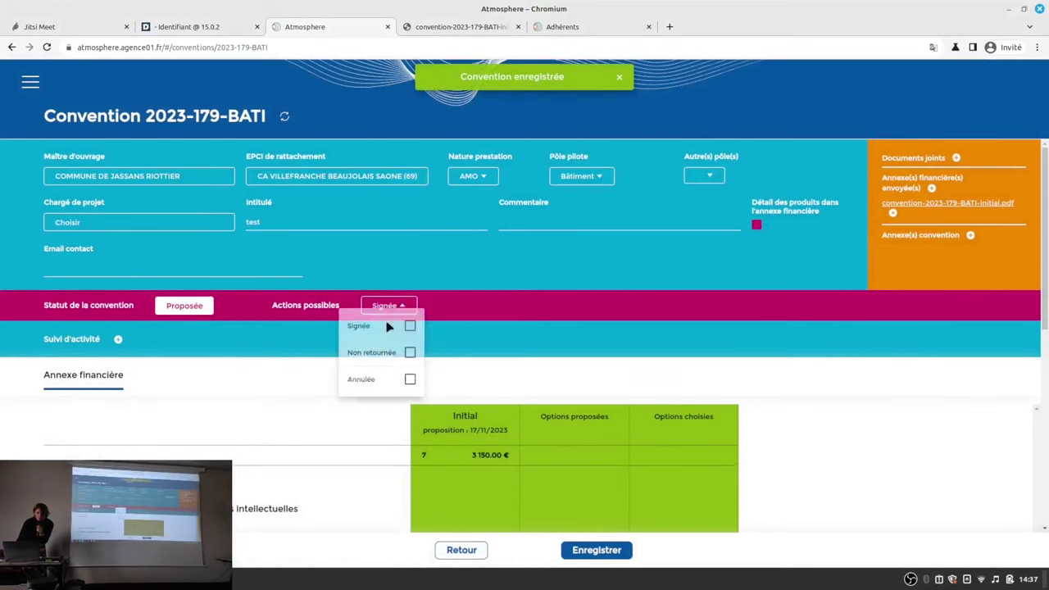
pyautogui.click(584, 550)
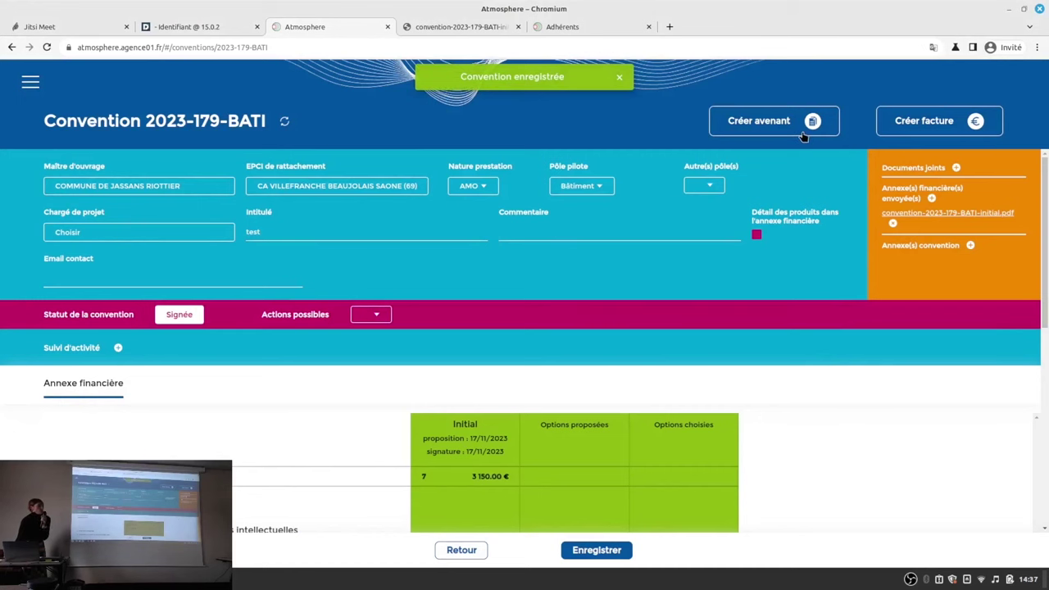
# Create and confirm the convention's invoice, dated 17/11/2023
pyautogui.click(949, 123)
pyautogui.click(580, 338)
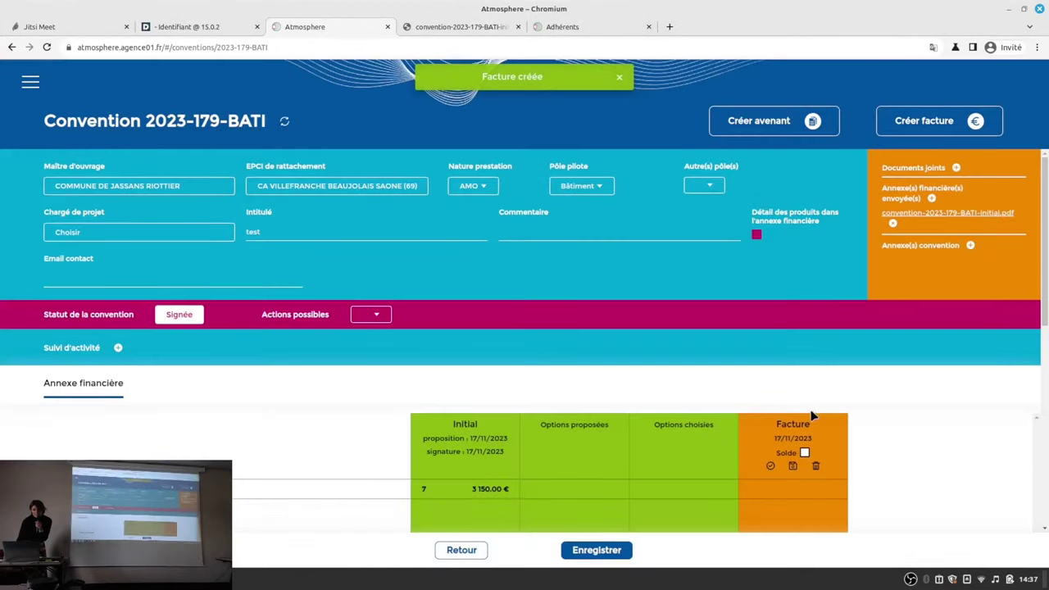
pyautogui.scroll(-3, 812, 407)
pyautogui.scroll(-1, 812, 408)
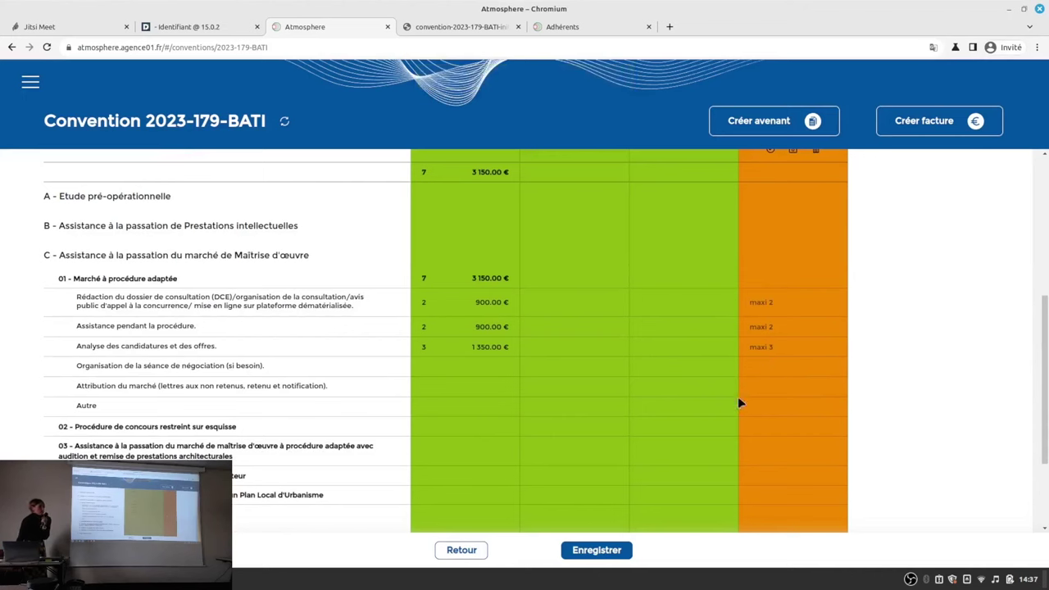
pyautogui.click(428, 29)
# From the members tab, list the 77 customer invoices under Facturation | Paiement > Factures clients
pyautogui.click(571, 30)
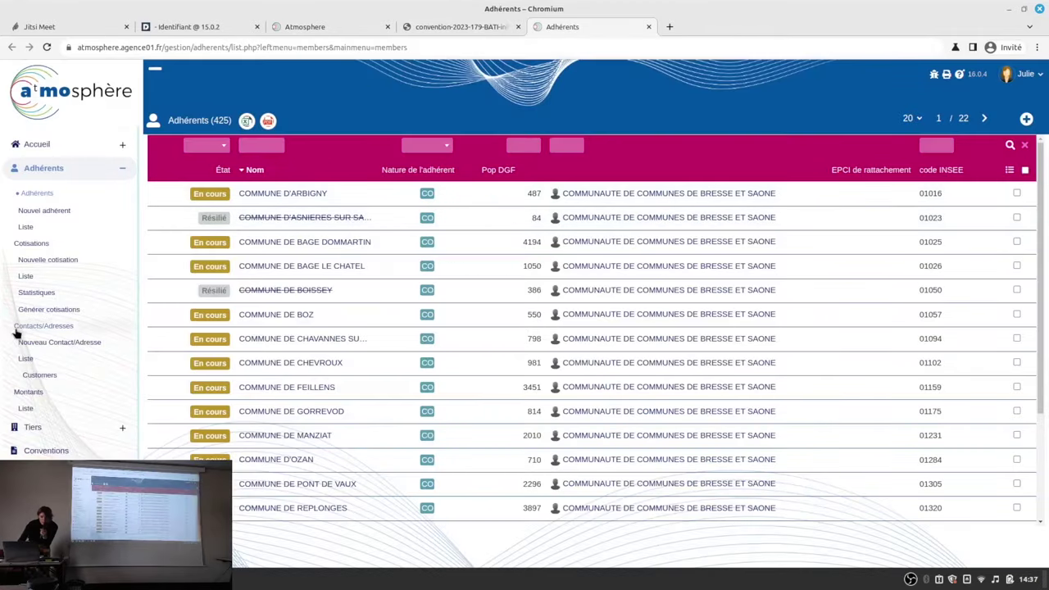
pyautogui.scroll(-1, 49, 427)
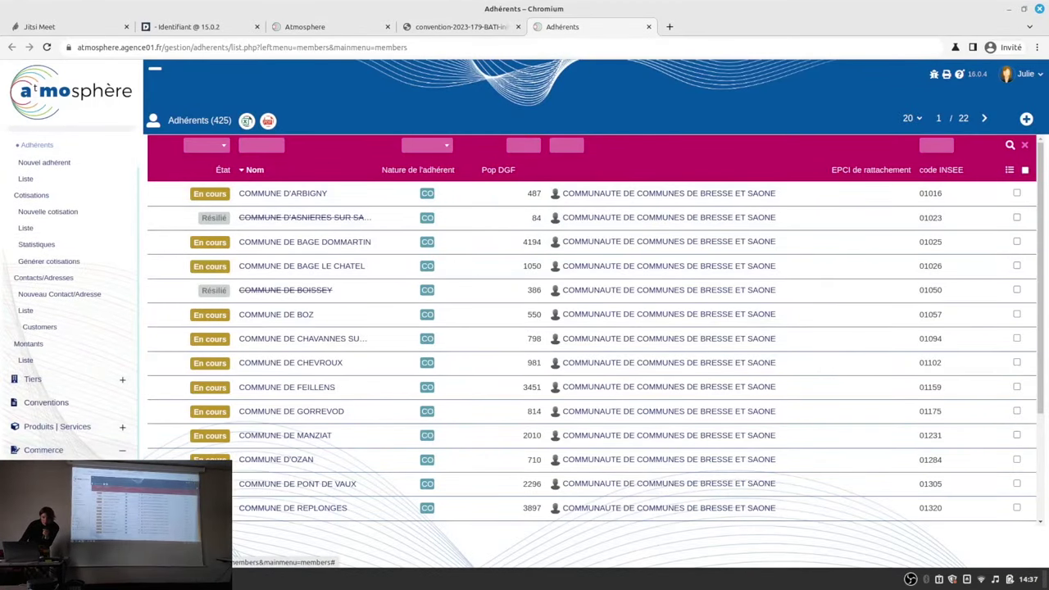
pyautogui.click(45, 453)
pyautogui.click(49, 474)
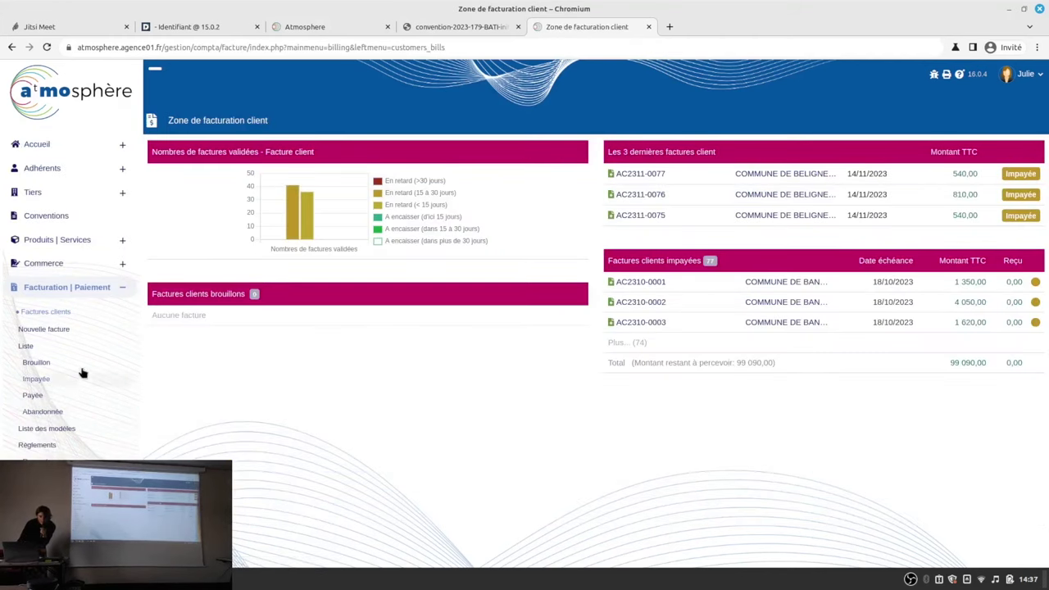
pyautogui.click(27, 346)
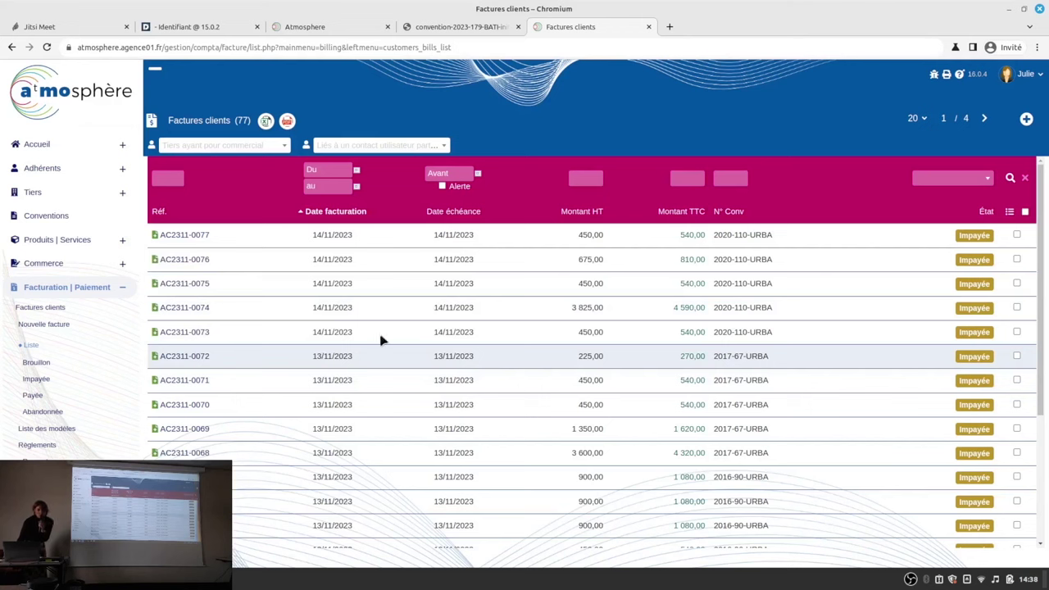
pyautogui.moveTo(167, 237)
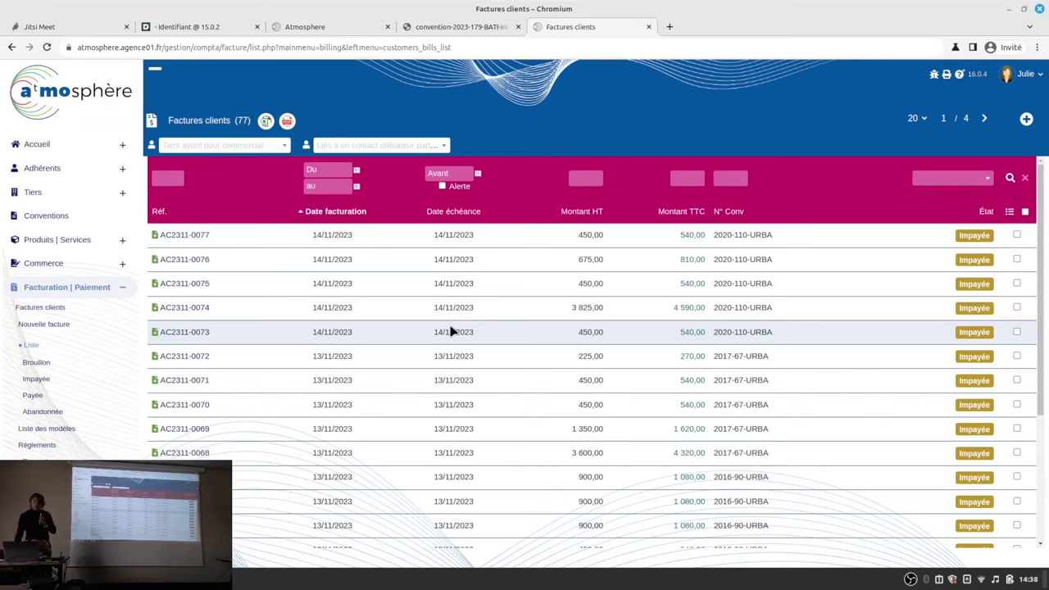
# Go back to the conventions list showing 2023-179-BATI as Signée, then show slide 23 'Retours d'expérience'
pyautogui.click(45, 215)
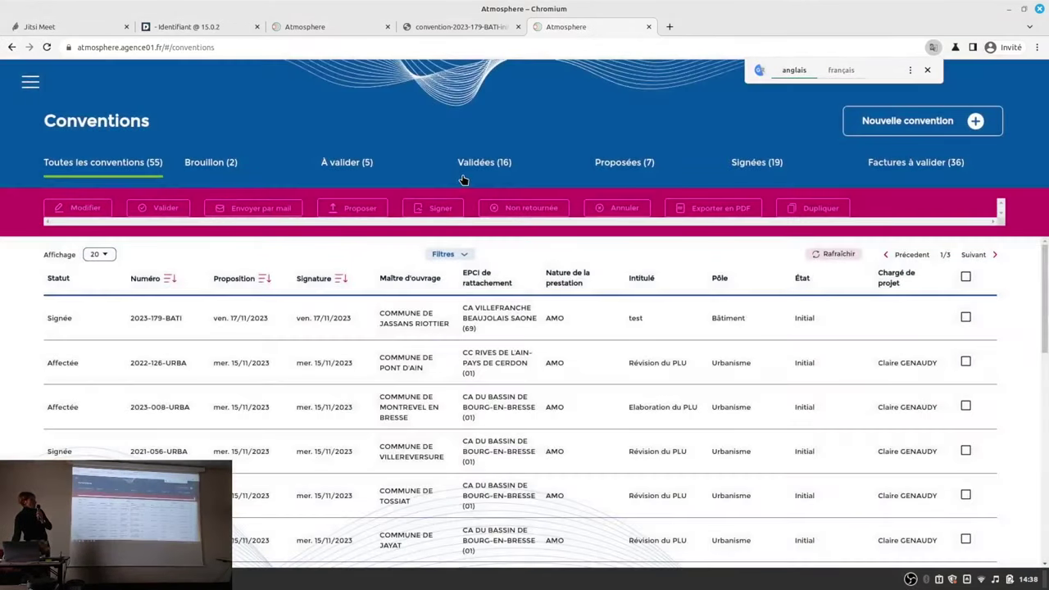
pyautogui.click(930, 70)
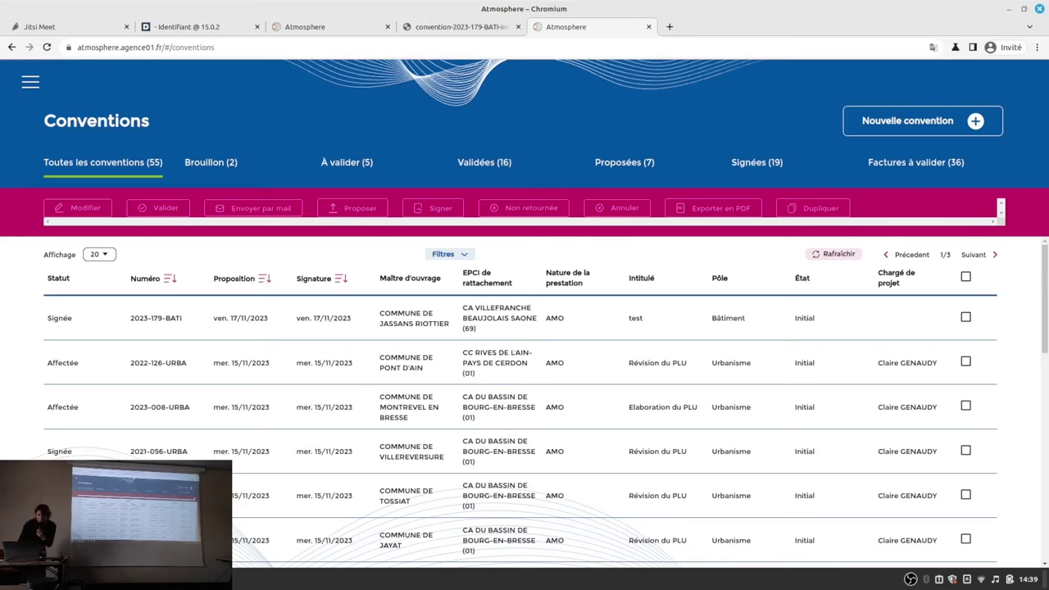
pyautogui.hotkey('alt', 'Tab')
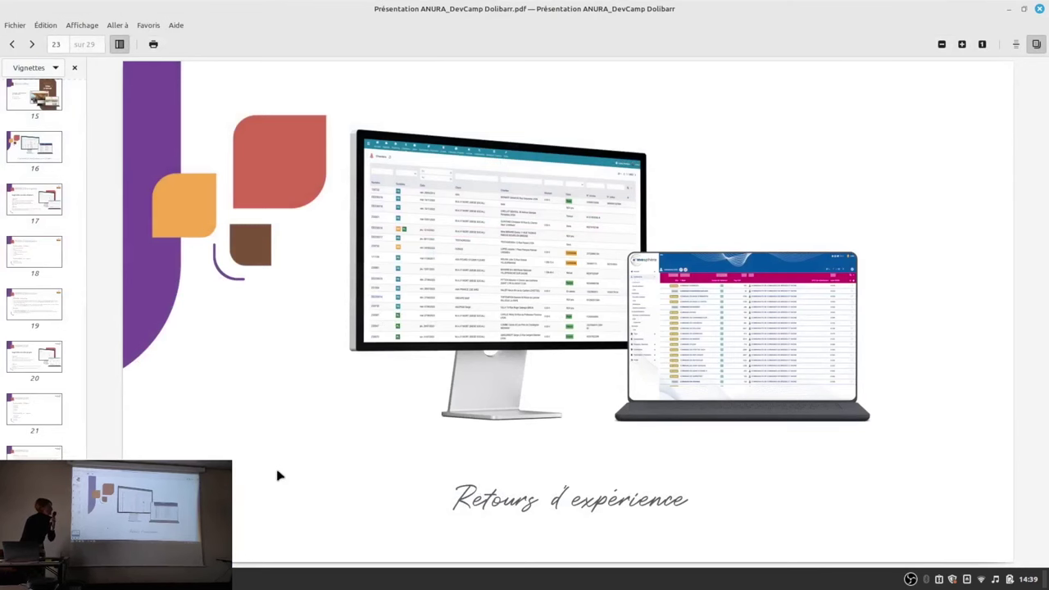
pyautogui.press('pagedown')
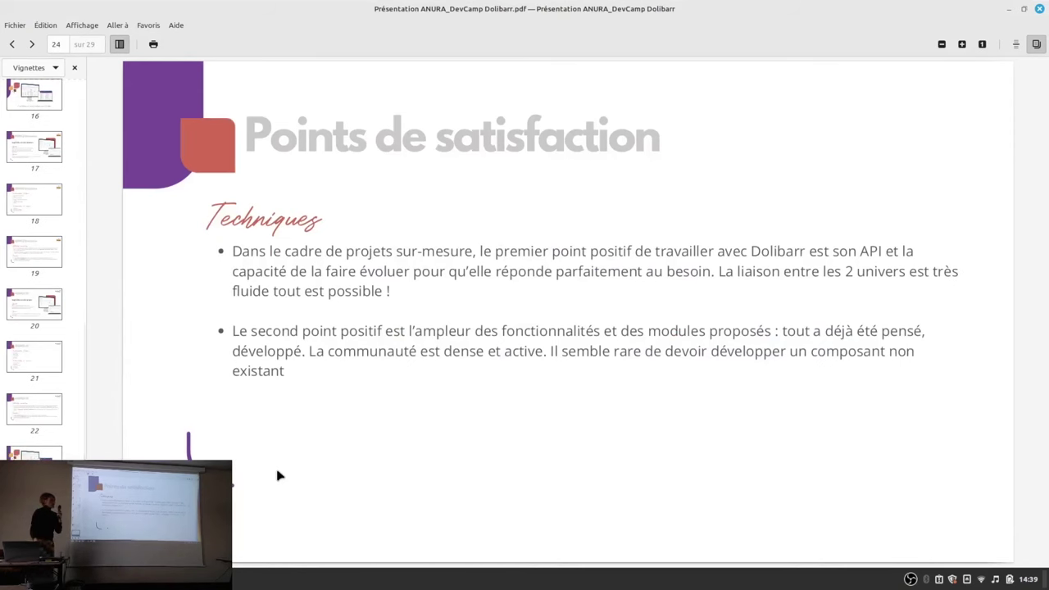
pyautogui.press('pageup')
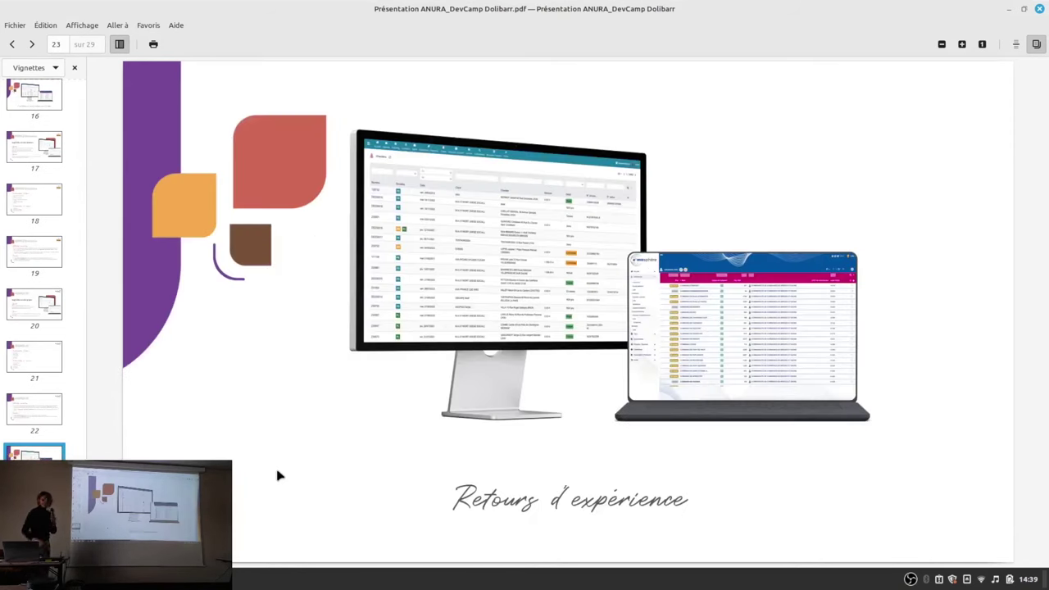